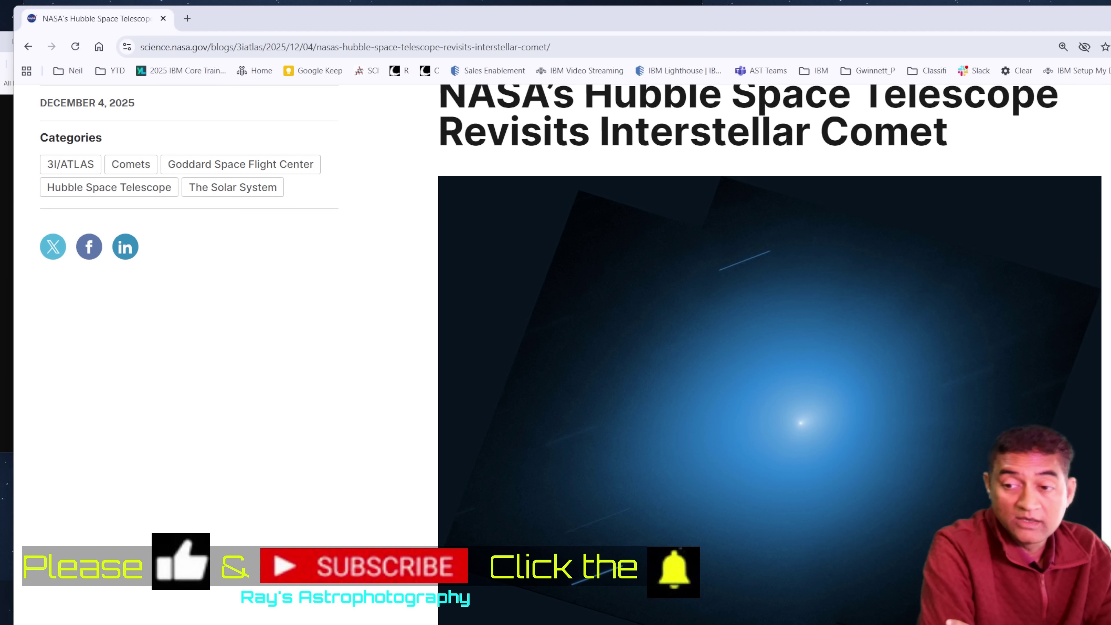
Minimise Chrome's NASA Hubble comet page with Win+Down to reveal the desktop
{"action": "key", "text": "super+Down"}
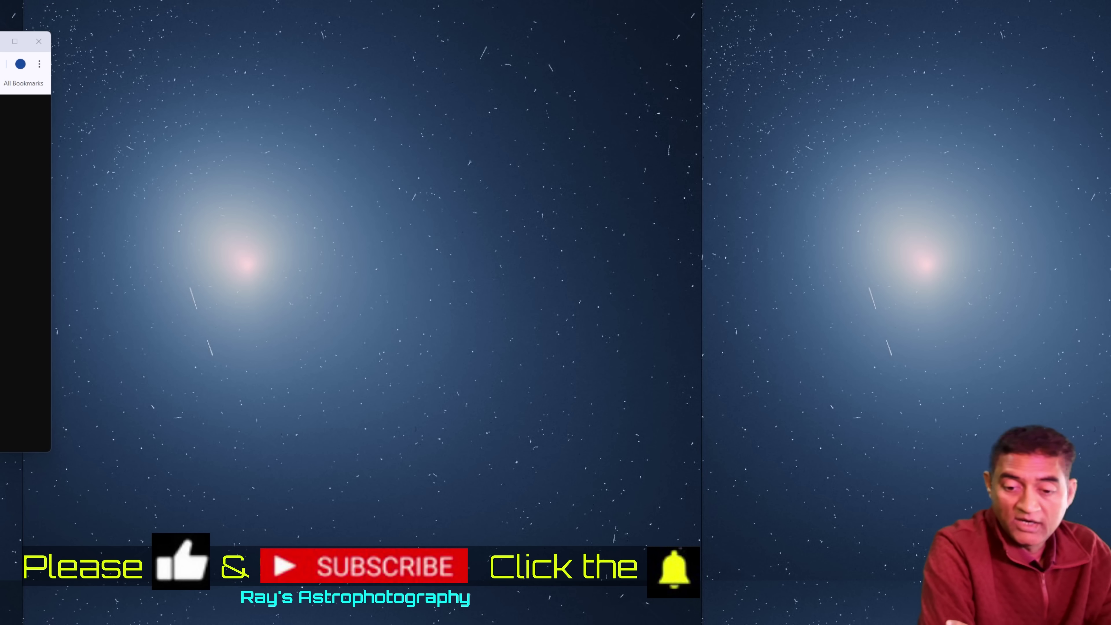
Back in PixInsight, widen the opo2520.jpg window and recentre the comet nucleus
{"action": "key", "text": "alt+Tab"}
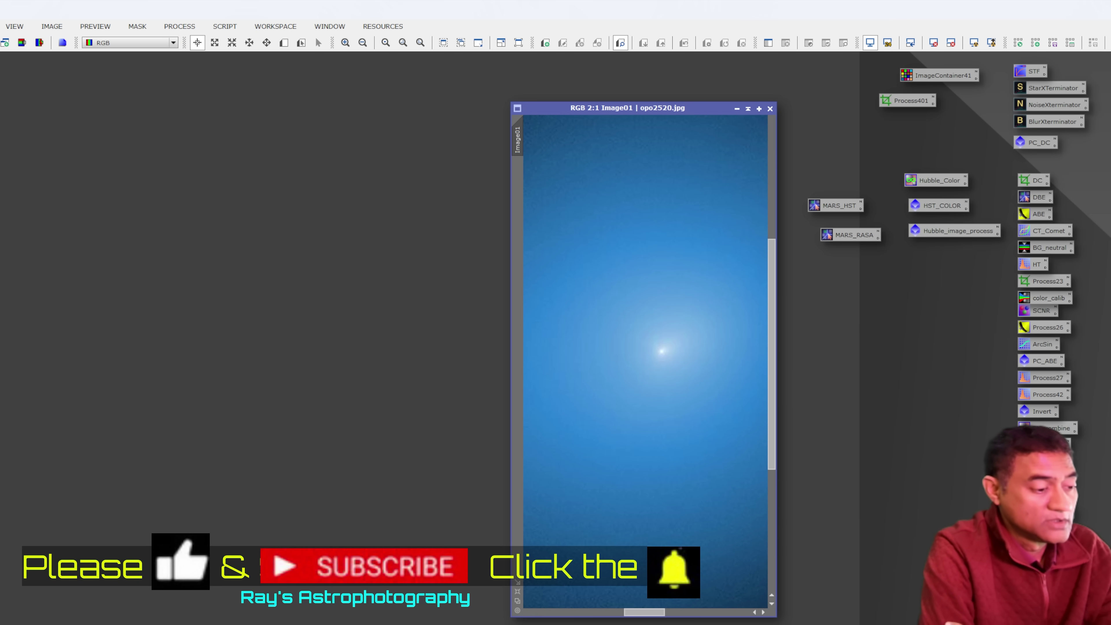
{"action": "left_click_drag", "start_coordinate": [512, 616], "coordinate": [110, 586]}
{"action": "left_click_drag", "start_coordinate": [517, 582], "coordinate": [455, 583]}
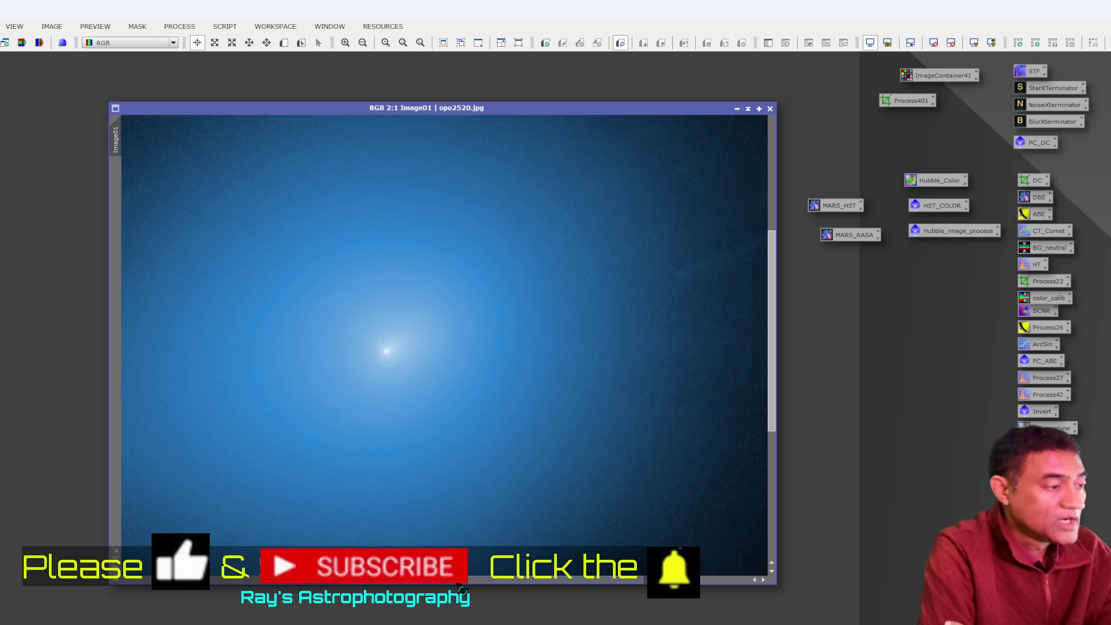
Zoom deep into the comet nucleus in opo2520.jpg, then zoom back out
{"action": "scroll", "coordinate": [387, 404], "scroll_direction": "up", "scroll_amount": 1}
{"action": "scroll", "coordinate": [387, 404], "scroll_direction": "down", "scroll_amount": 4}
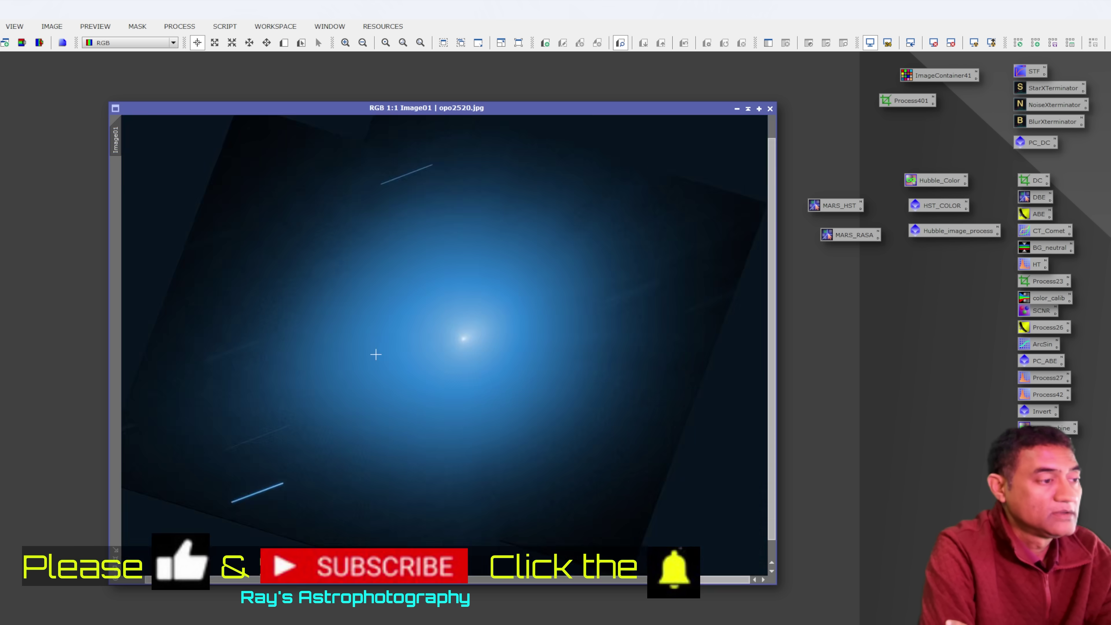
{"action": "scroll", "coordinate": [376, 355], "scroll_direction": "up", "scroll_amount": 1}
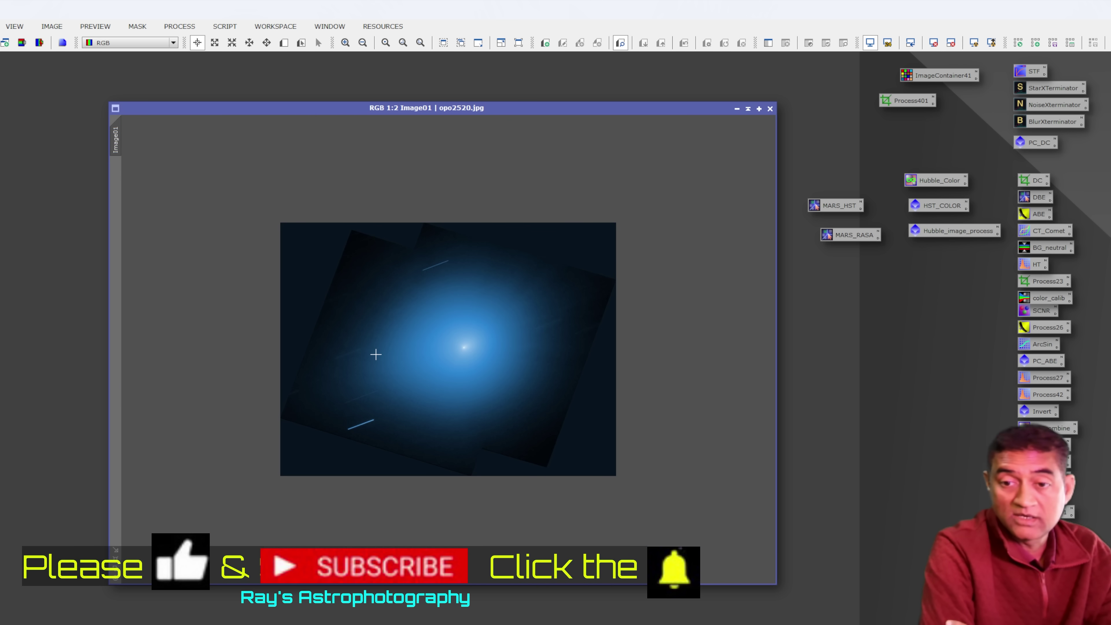
{"action": "scroll", "coordinate": [376, 354], "scroll_direction": "up", "scroll_amount": 2}
{"action": "scroll", "coordinate": [682, 332], "scroll_direction": "up", "scroll_amount": 1}
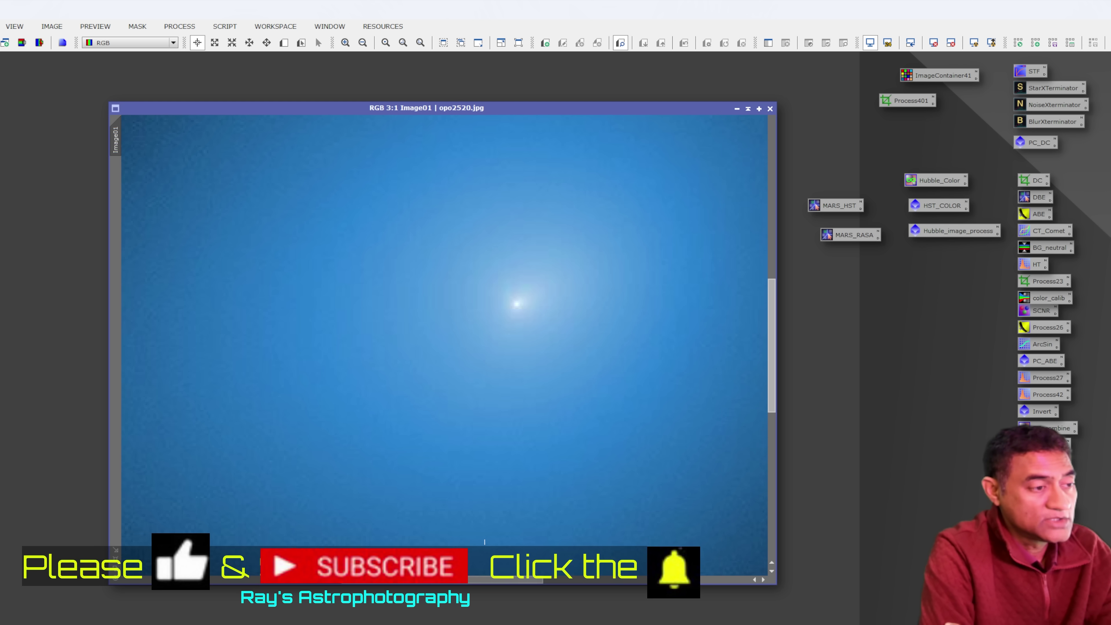
{"action": "scroll", "coordinate": [580, 296], "scroll_direction": "up", "scroll_amount": 1}
{"action": "scroll", "coordinate": [580, 295], "scroll_direction": "up", "scroll_amount": 3}
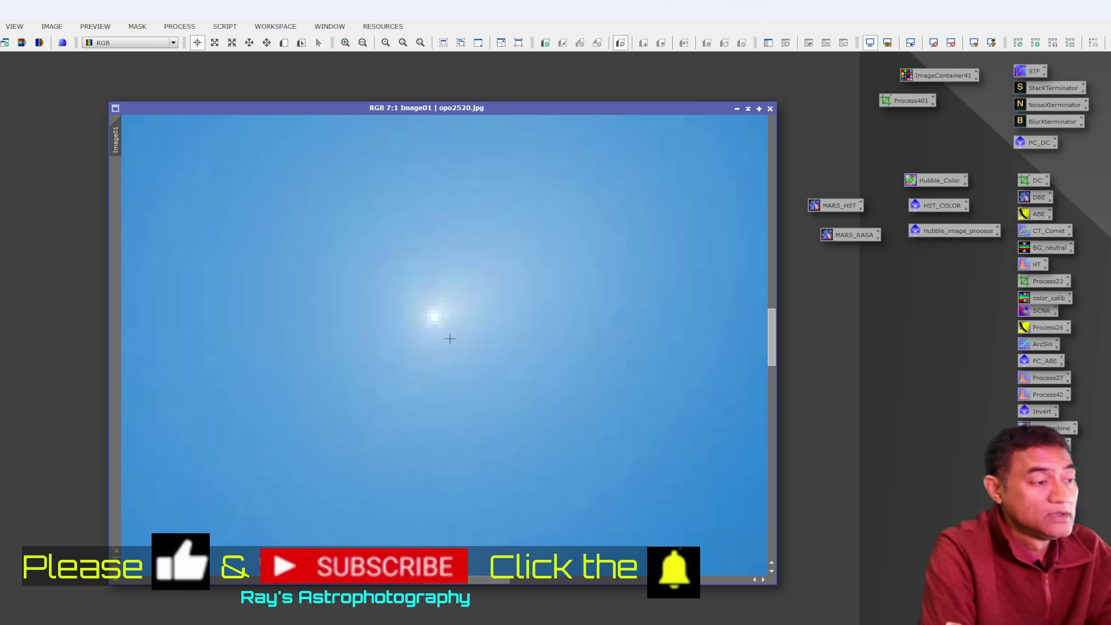
{"action": "scroll", "coordinate": [451, 318], "scroll_direction": "up", "scroll_amount": 3}
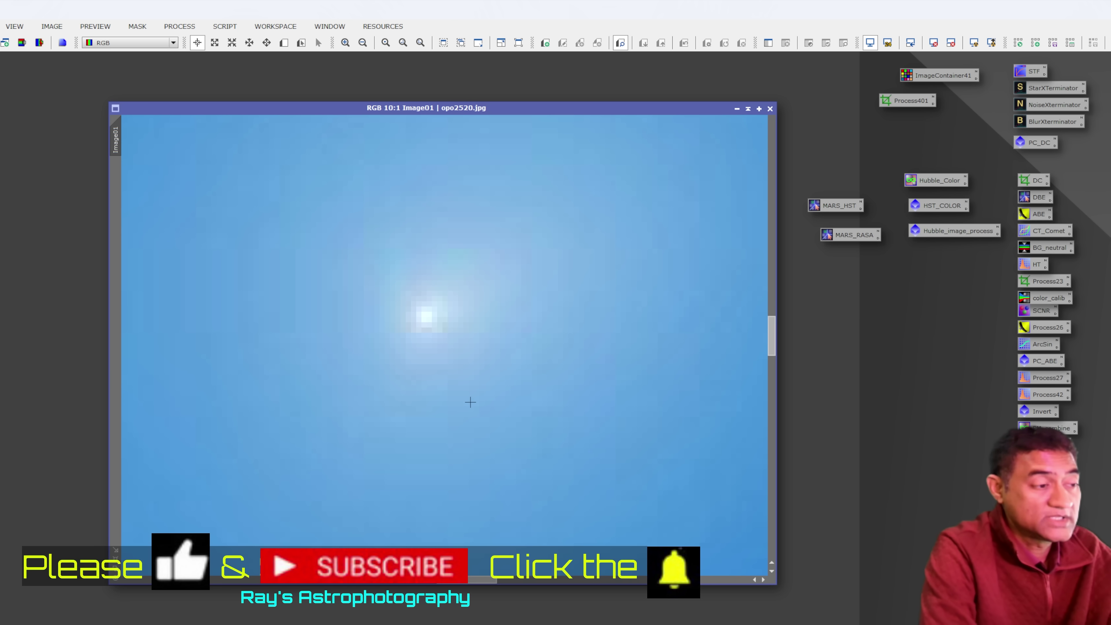
{"action": "scroll", "coordinate": [471, 402], "scroll_direction": "up", "scroll_amount": 1}
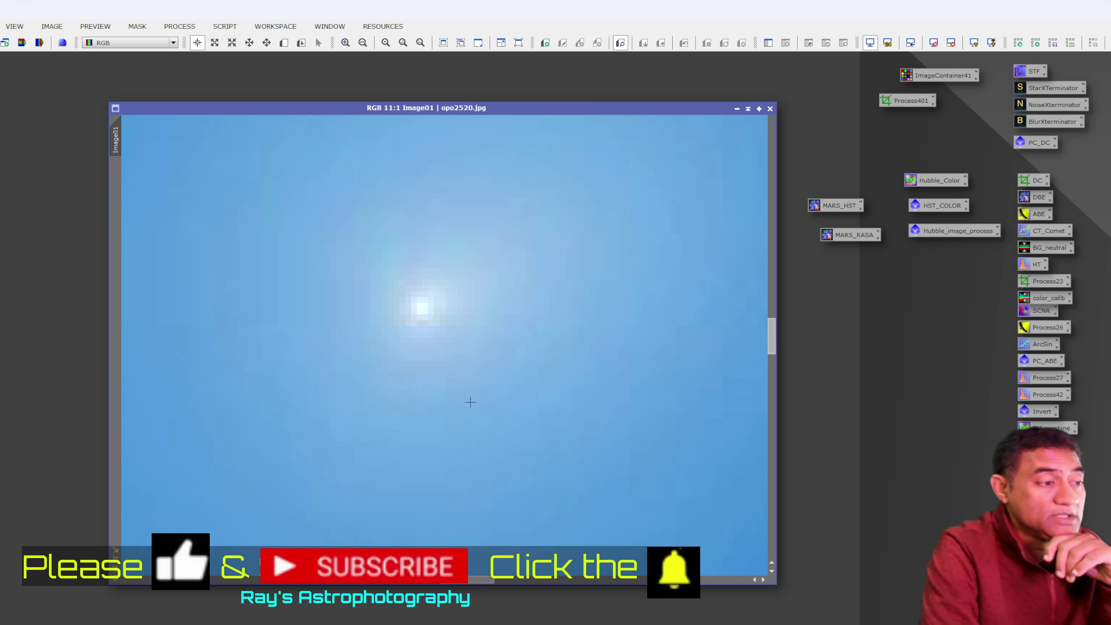
{"action": "scroll", "coordinate": [470, 402], "scroll_direction": "down", "scroll_amount": 9}
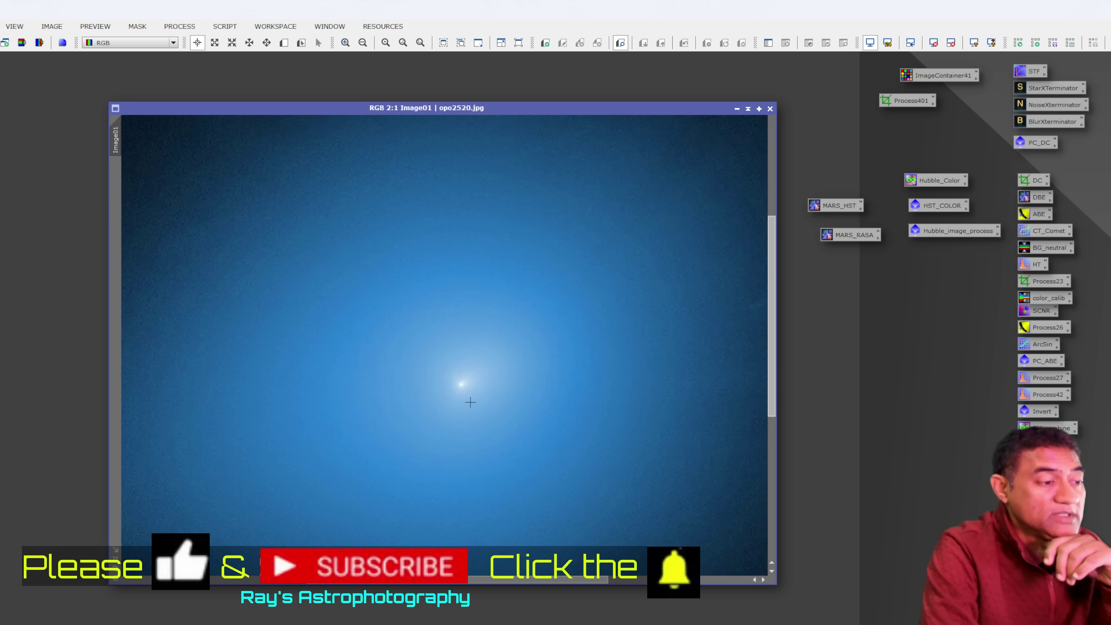
{"action": "scroll", "coordinate": [471, 402], "scroll_direction": "down", "scroll_amount": 1}
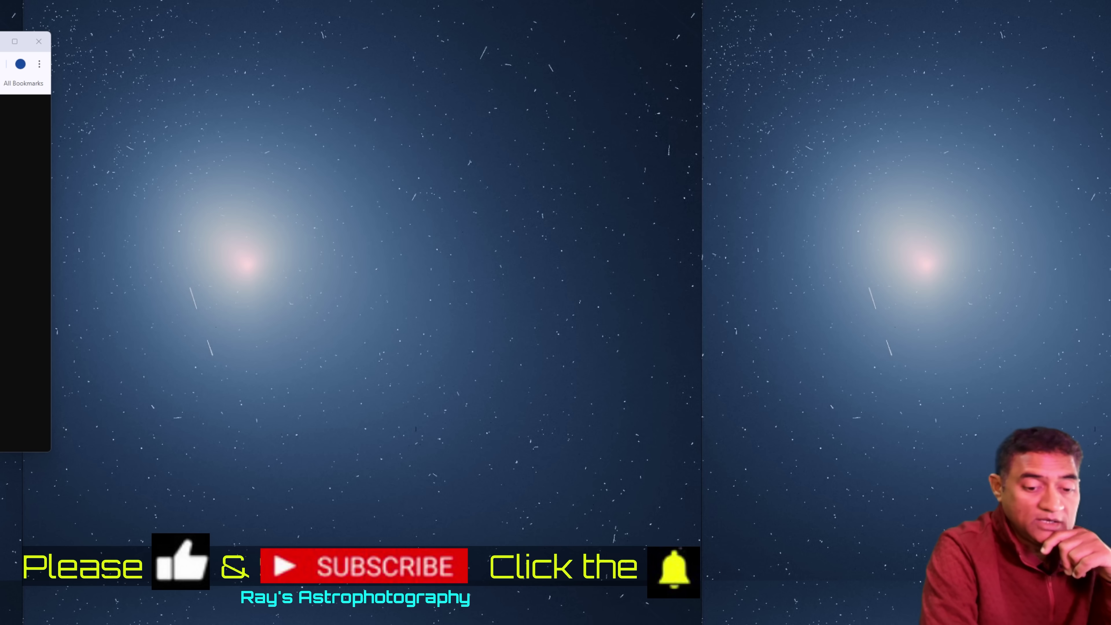
Review MAST's 12 Hubble results for proposal 17830, then open the process folder in Blink's file dialog
{"action": "mouse_move", "coordinate": [895, 624]}
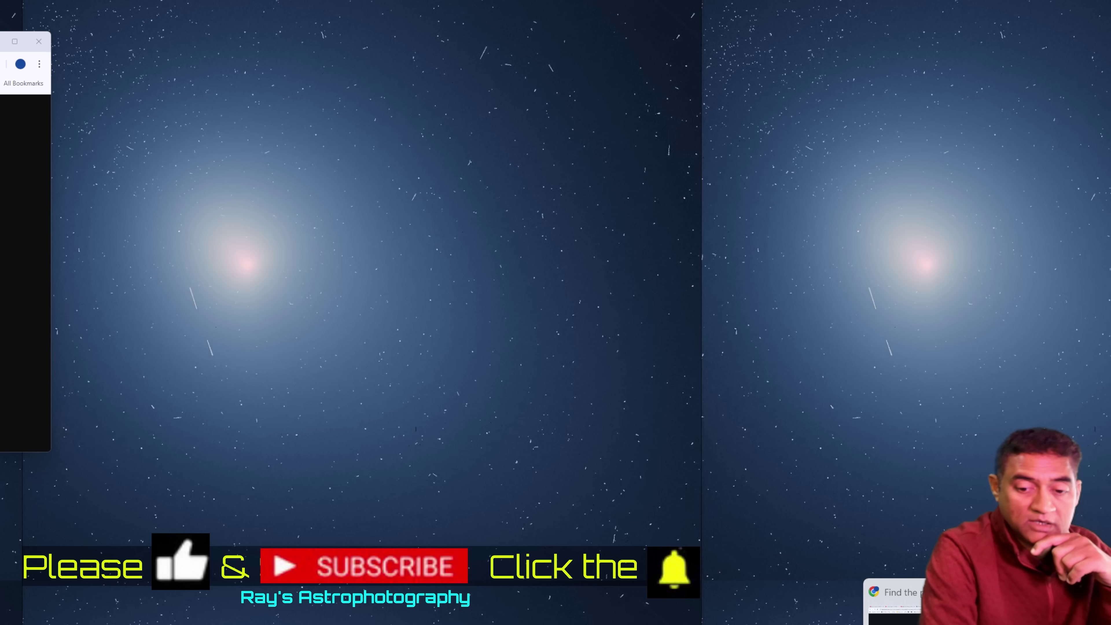
{"action": "left_click", "coordinate": [892, 606]}
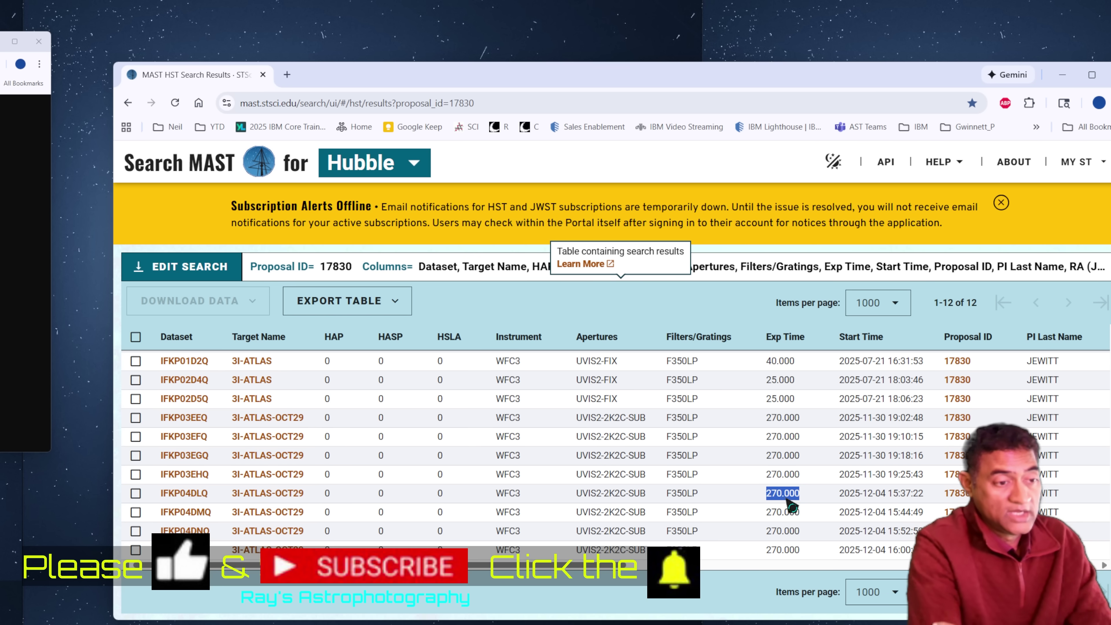
{"action": "scroll", "coordinate": [793, 506], "scroll_direction": "right", "scroll_amount": 5}
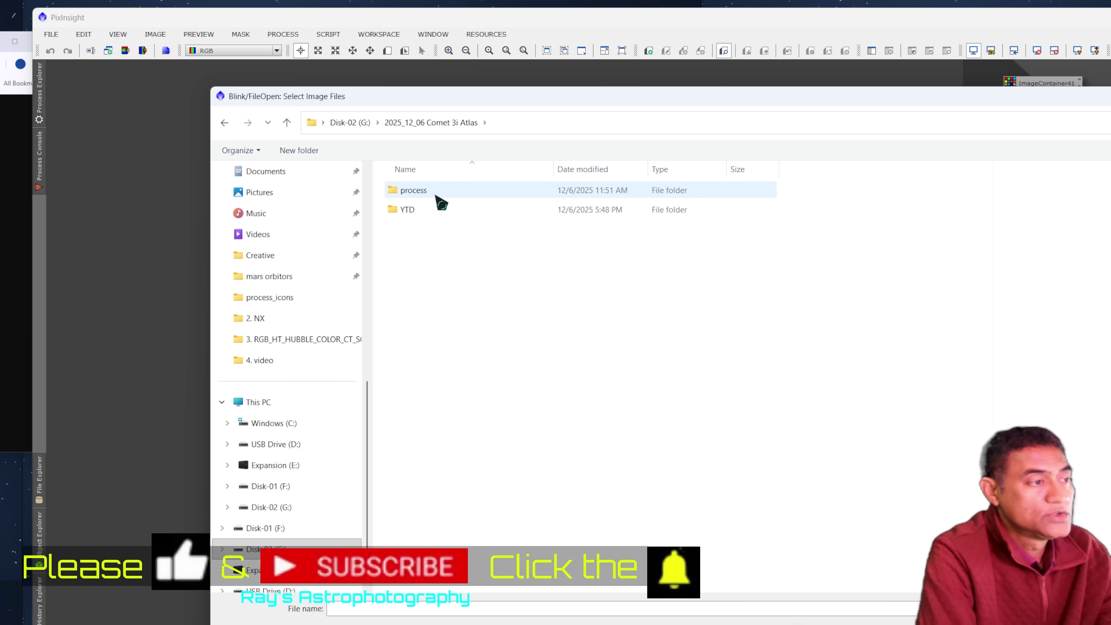
{"action": "double_click", "coordinate": [436, 193]}
Load all four ifkp04 .xisf frames from 0. XSIF Images into Blink and zoom onto the comet
{"action": "double_click", "coordinate": [454, 191]}
{"action": "left_click", "coordinate": [458, 193]}
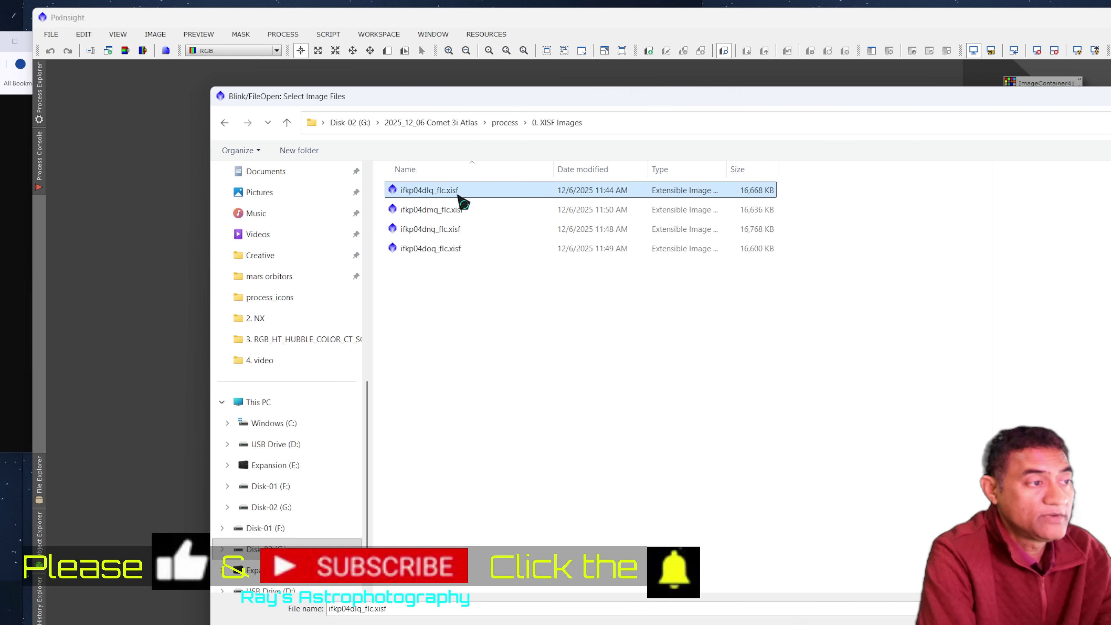
{"action": "key", "text": "ctrl+a"}
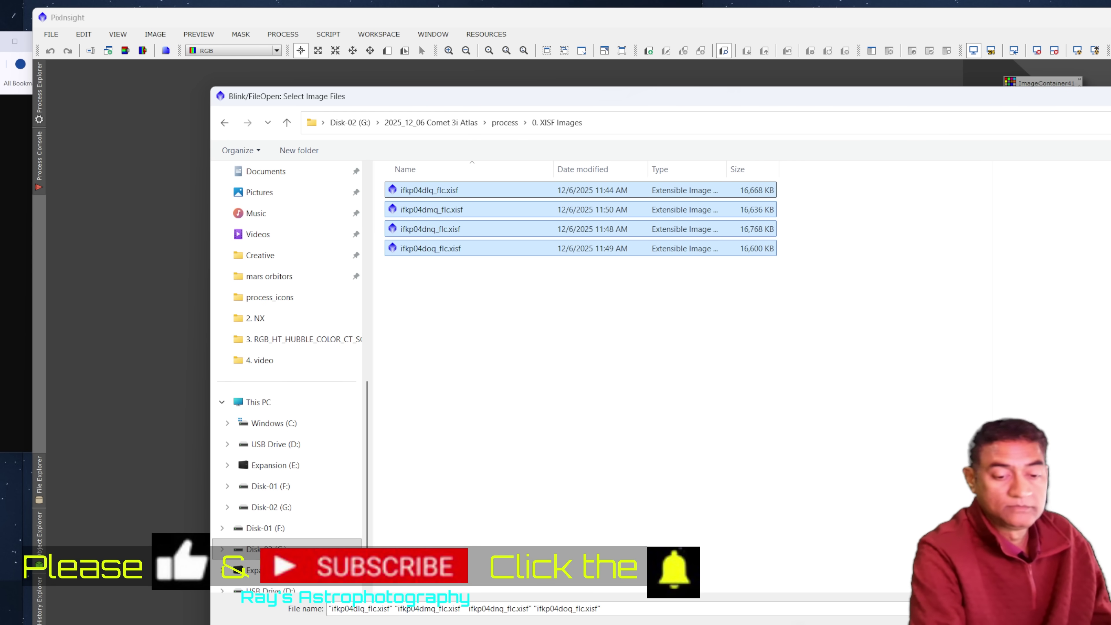
{"action": "key", "text": "Return"}
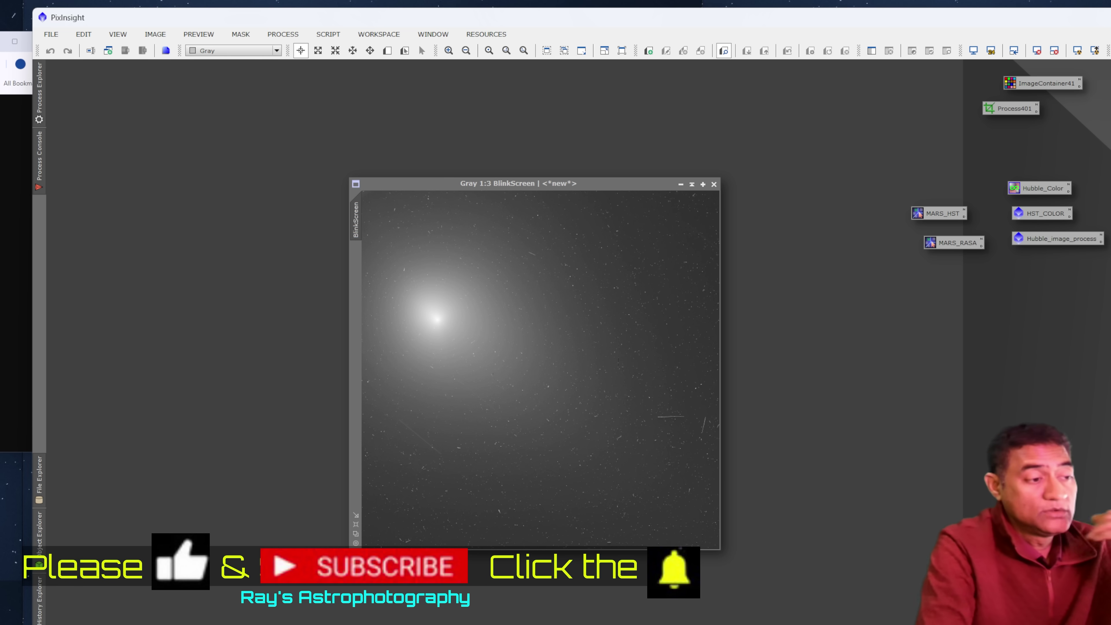
{"action": "scroll", "coordinate": [481, 348], "scroll_direction": "up", "scroll_amount": 1}
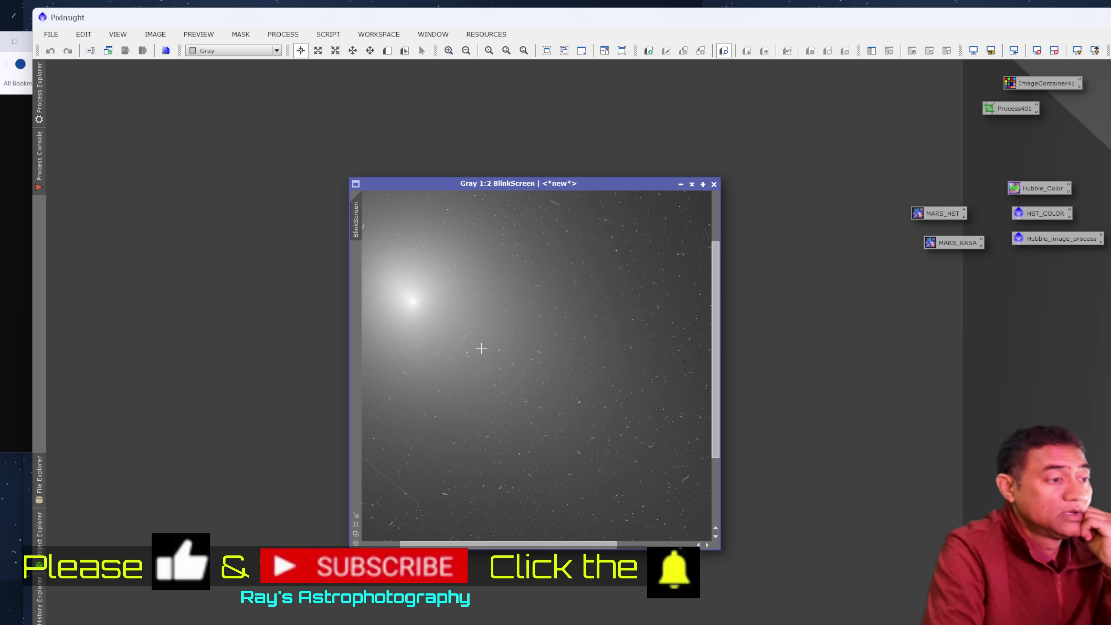
{"action": "left_click_drag", "start_coordinate": [533, 544], "coordinate": [494, 544]}
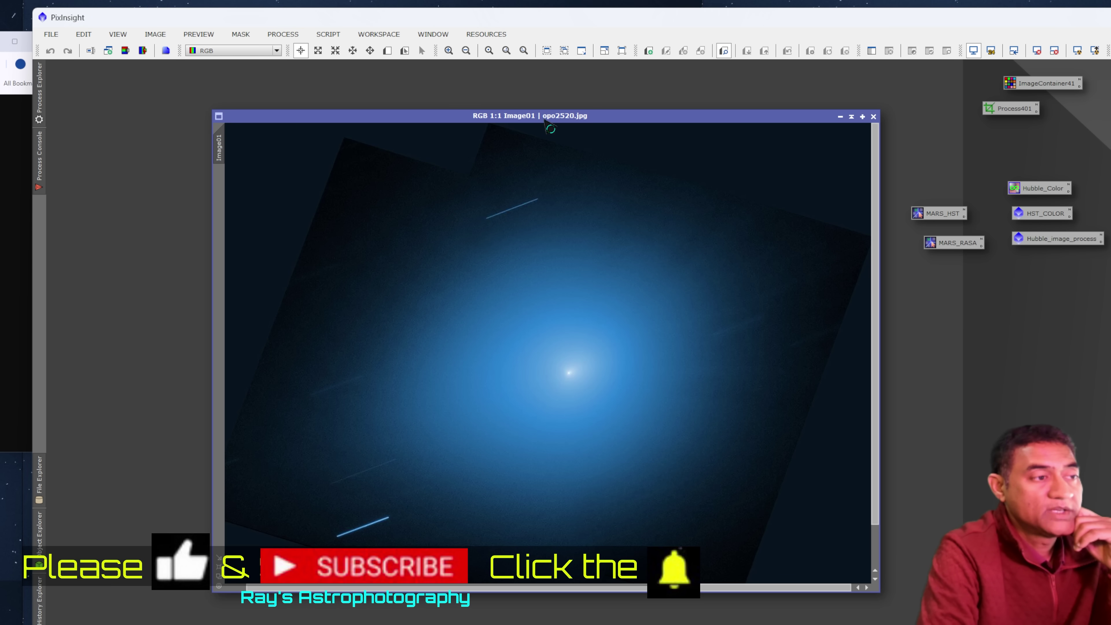
Shrink opo2520.jpg and place it beside the grayscale Blink comet frame
{"action": "left_click_drag", "start_coordinate": [545, 123], "coordinate": [1007, 133]}
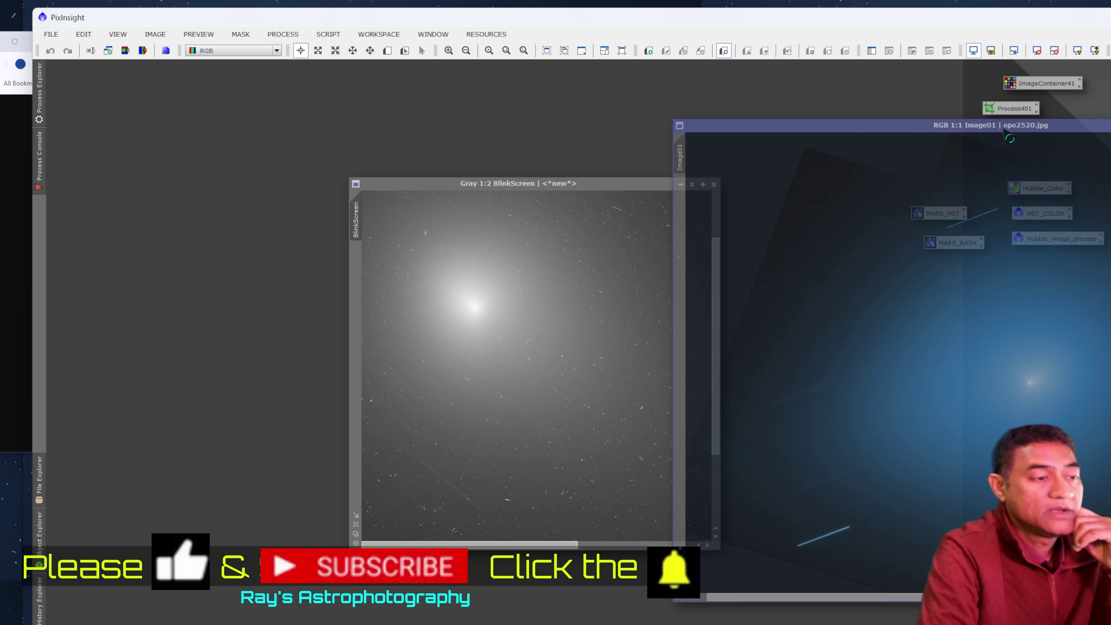
{"action": "left_click_drag", "start_coordinate": [520, 179], "coordinate": [316, 174]}
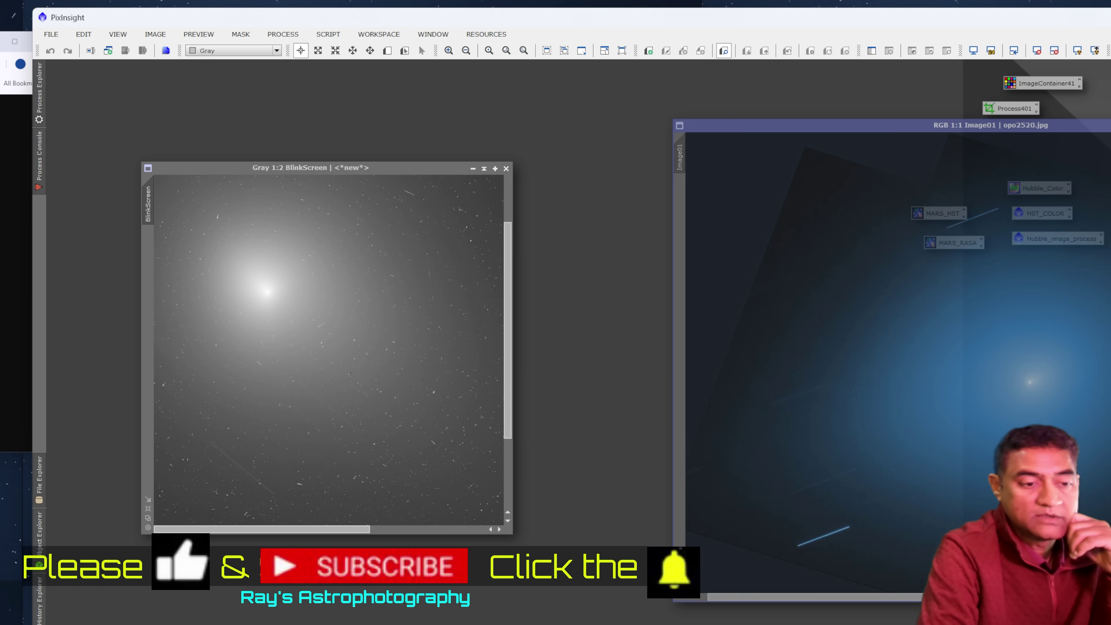
{"action": "left_click_drag", "start_coordinate": [801, 602], "coordinate": [866, 478]}
{"action": "left_click_drag", "start_coordinate": [1030, 317], "coordinate": [1036, 348]}
{"action": "left_click_drag", "start_coordinate": [875, 127], "coordinate": [771, 154]}
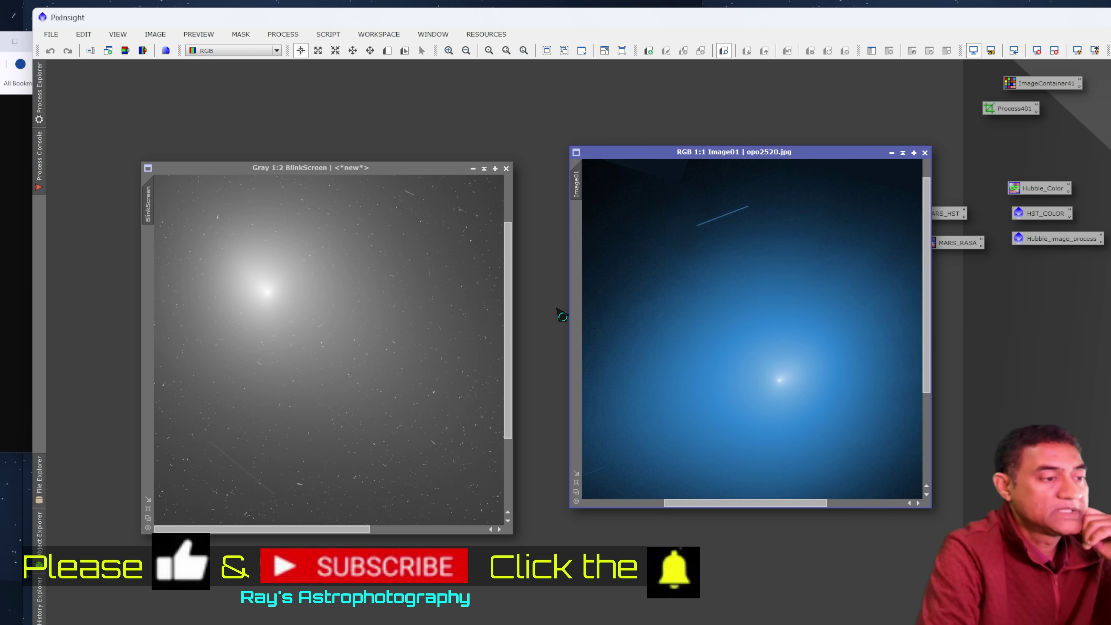
{"action": "left_click", "coordinate": [357, 530]}
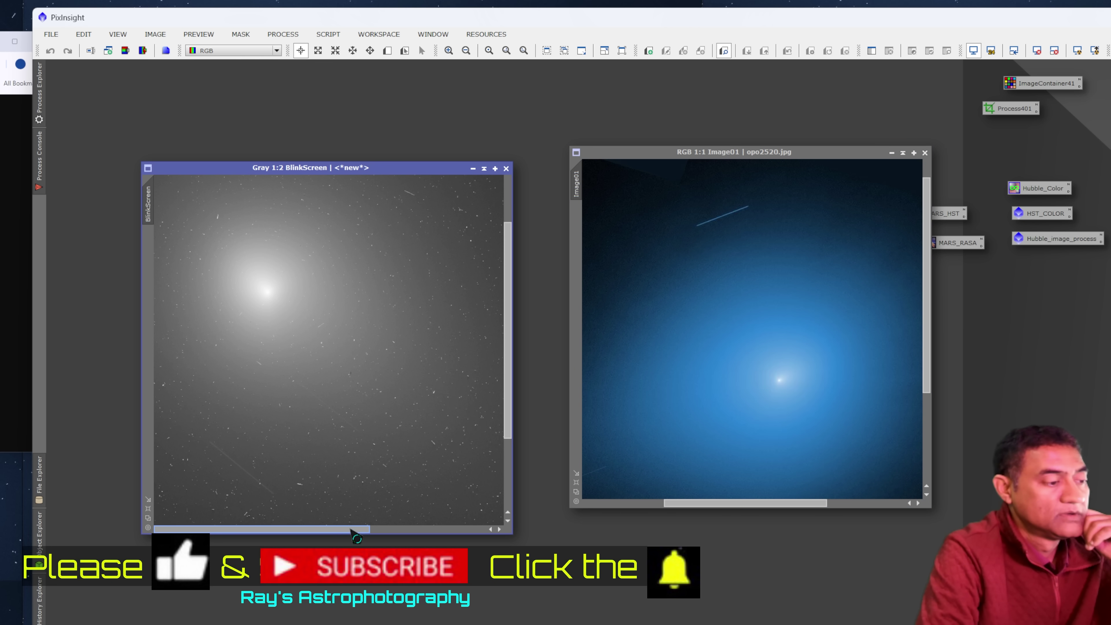
{"action": "left_click_drag", "start_coordinate": [509, 417], "coordinate": [515, 400]}
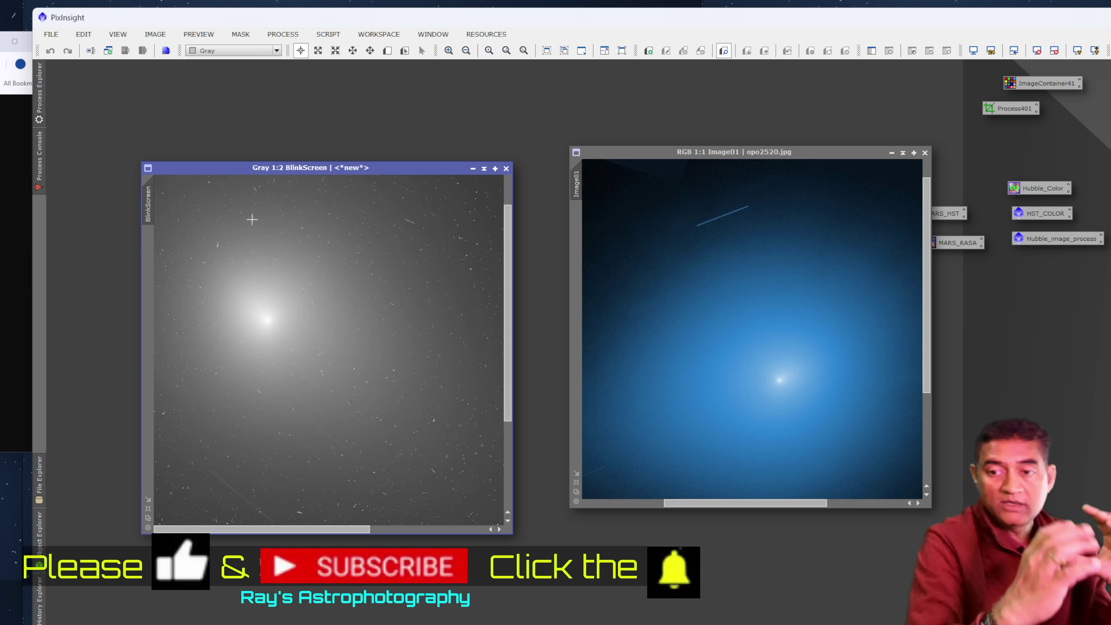
Zoom NASA's Image01 out to 1:2 so the whole JPEG shows
{"action": "scroll", "coordinate": [816, 367], "scroll_direction": "up", "scroll_amount": 1}
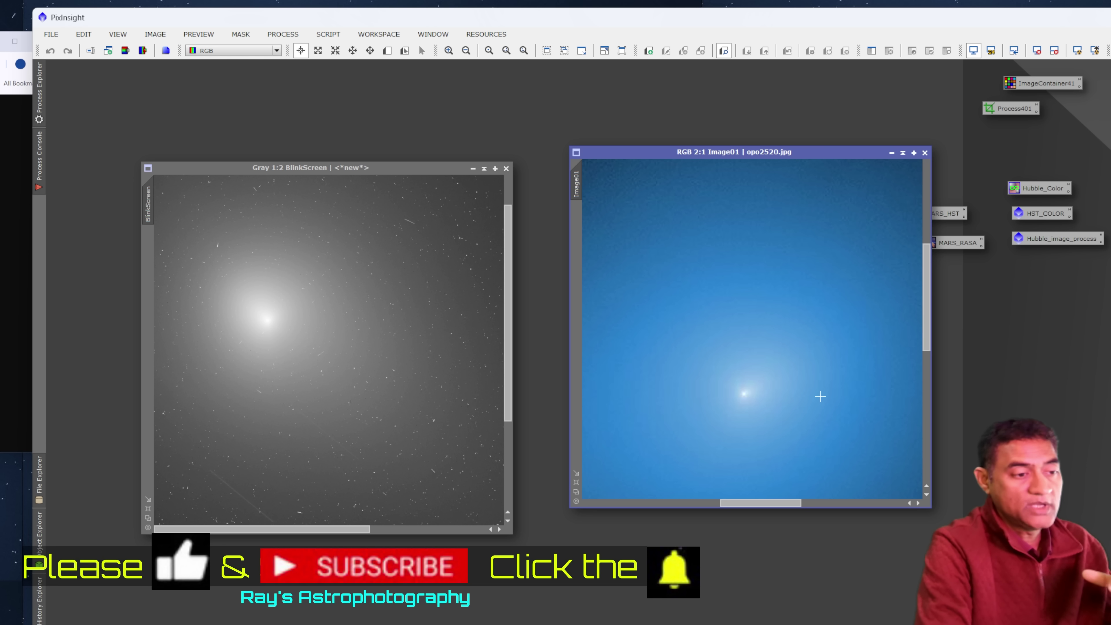
{"action": "scroll", "coordinate": [820, 397], "scroll_direction": "up", "scroll_amount": 1}
{"action": "scroll", "coordinate": [752, 394], "scroll_direction": "up", "scroll_amount": 2}
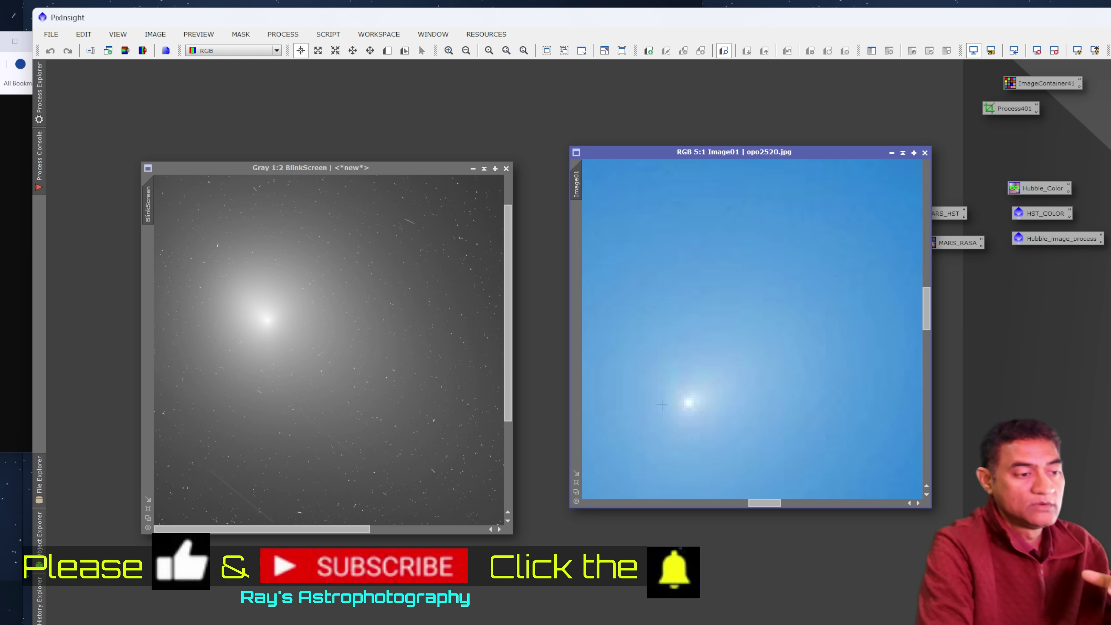
{"action": "scroll", "coordinate": [672, 425], "scroll_direction": "down", "scroll_amount": 1}
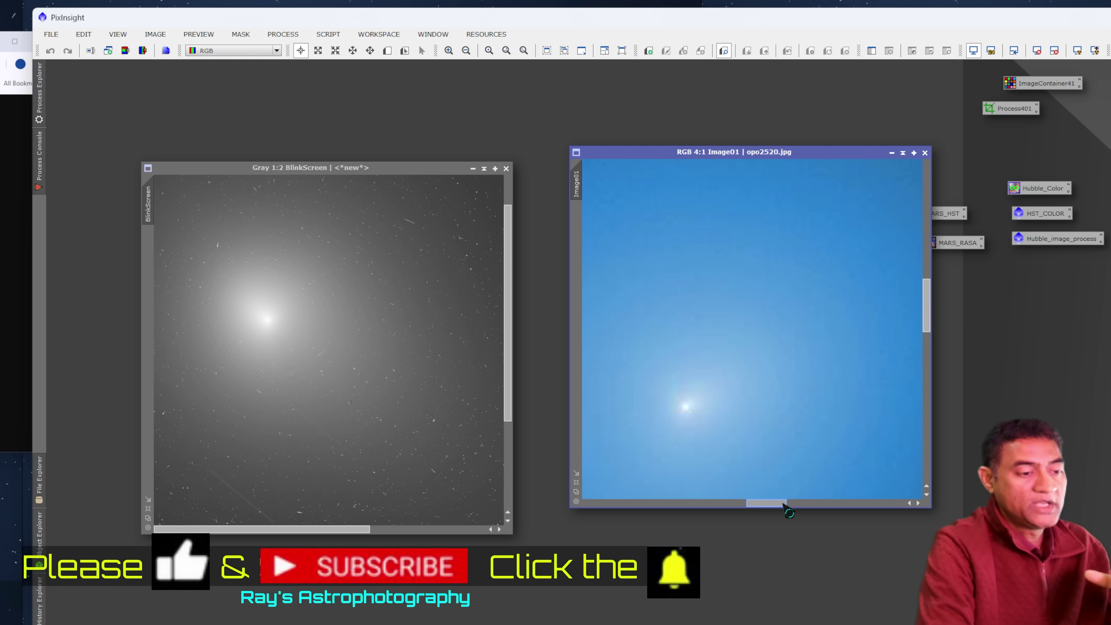
{"action": "left_click_drag", "start_coordinate": [783, 504], "coordinate": [773, 506]}
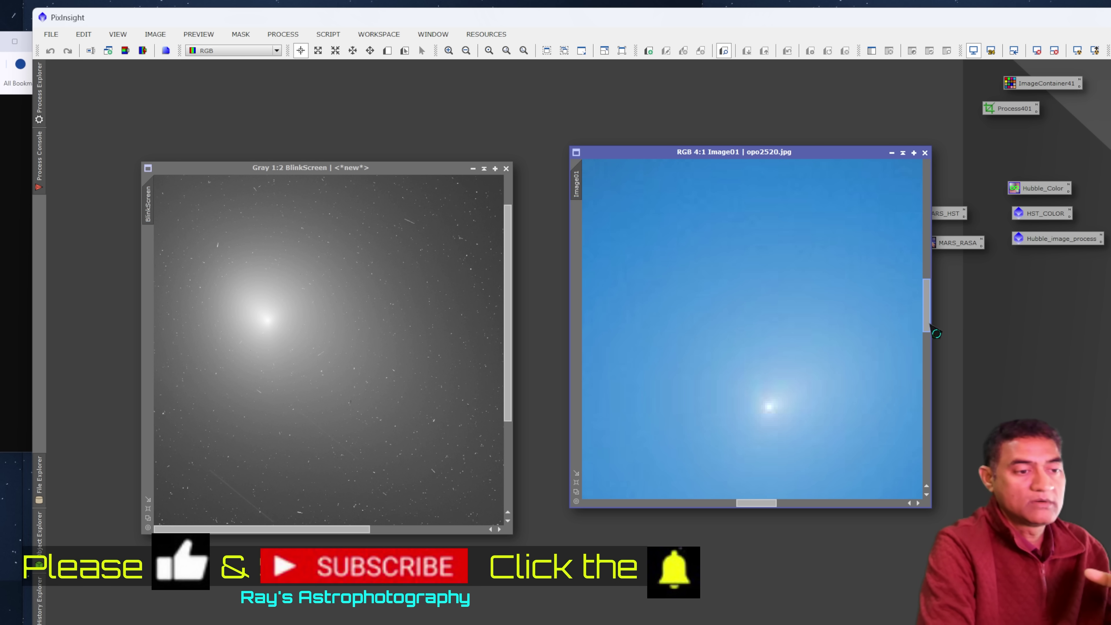
{"action": "left_click_drag", "start_coordinate": [930, 327], "coordinate": [927, 344]}
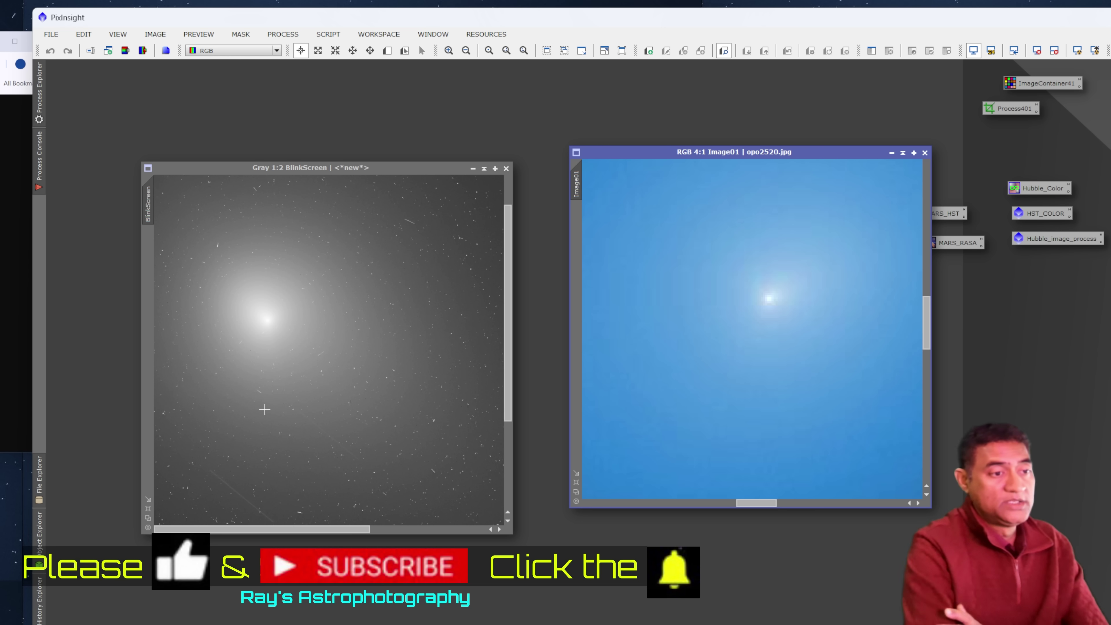
{"action": "scroll", "coordinate": [299, 406], "scroll_direction": "up", "scroll_amount": 2}
{"action": "scroll", "coordinate": [252, 382], "scroll_direction": "down", "scroll_amount": 2}
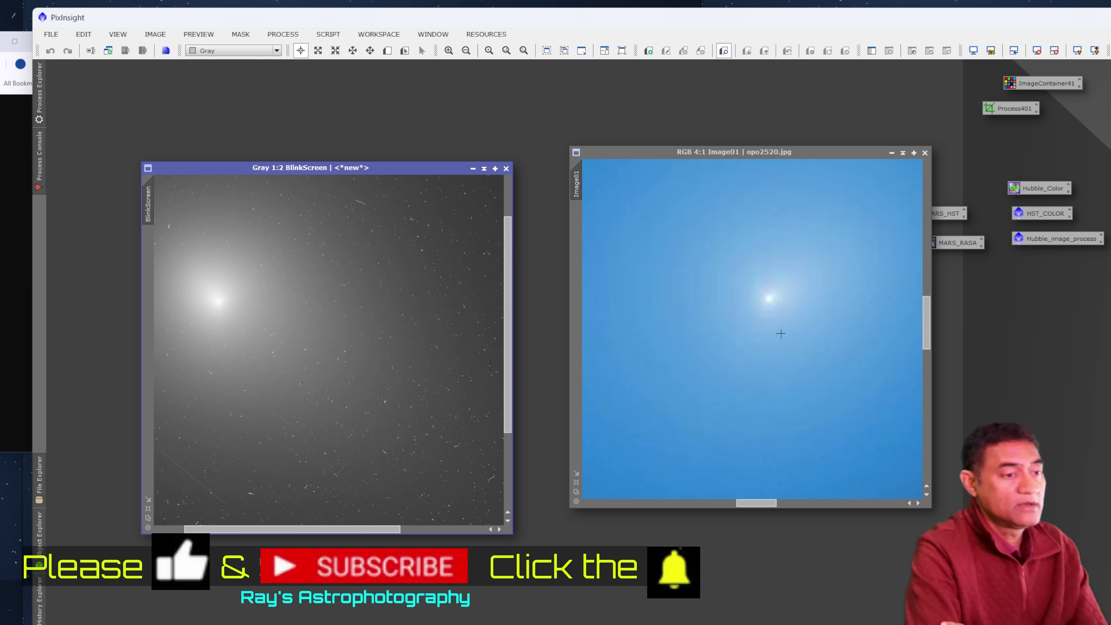
{"action": "scroll", "coordinate": [782, 328], "scroll_direction": "down", "scroll_amount": 4}
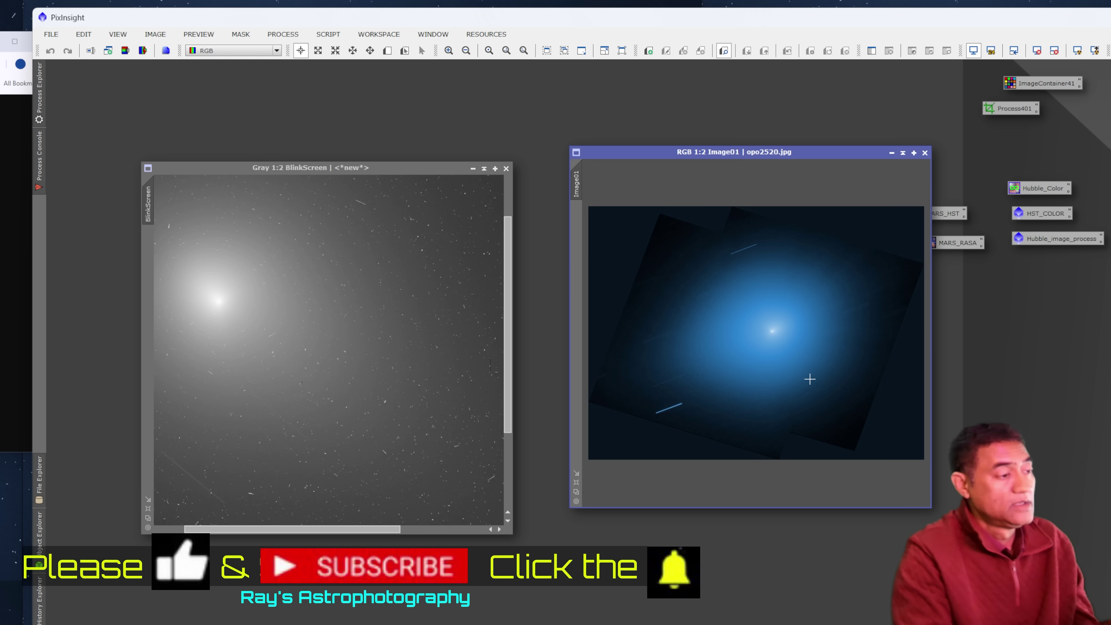
Fit the grayscale BlinkScreen, then shade it and move it beside Image01
{"action": "left_click", "coordinate": [266, 406]}
{"action": "scroll", "coordinate": [265, 405], "scroll_direction": "down", "scroll_amount": 1}
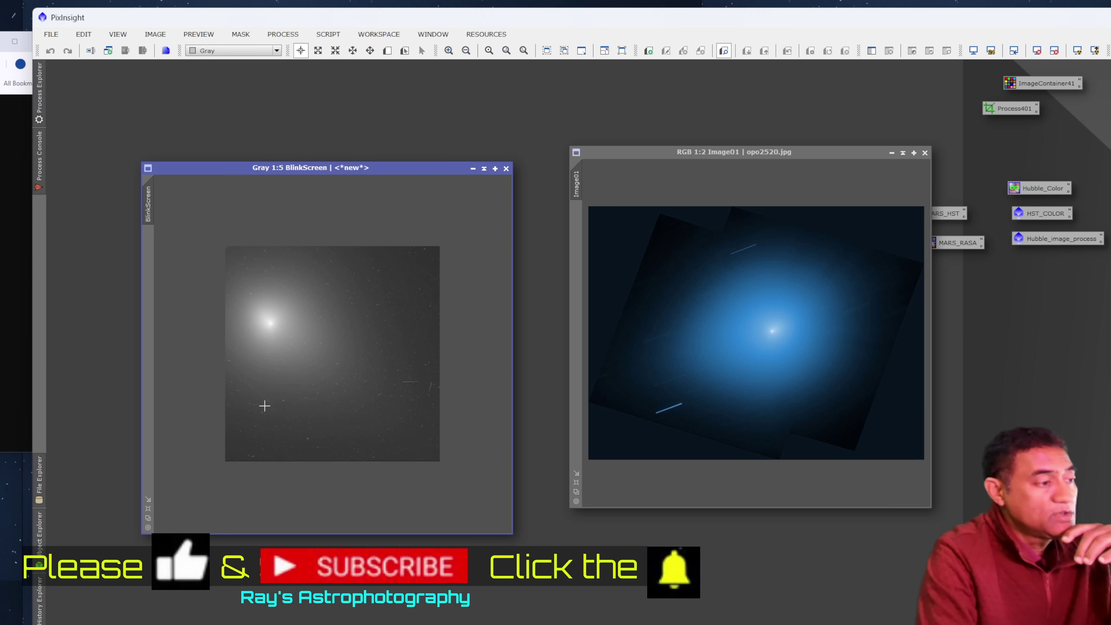
{"action": "scroll", "coordinate": [265, 406], "scroll_direction": "up", "scroll_amount": 1}
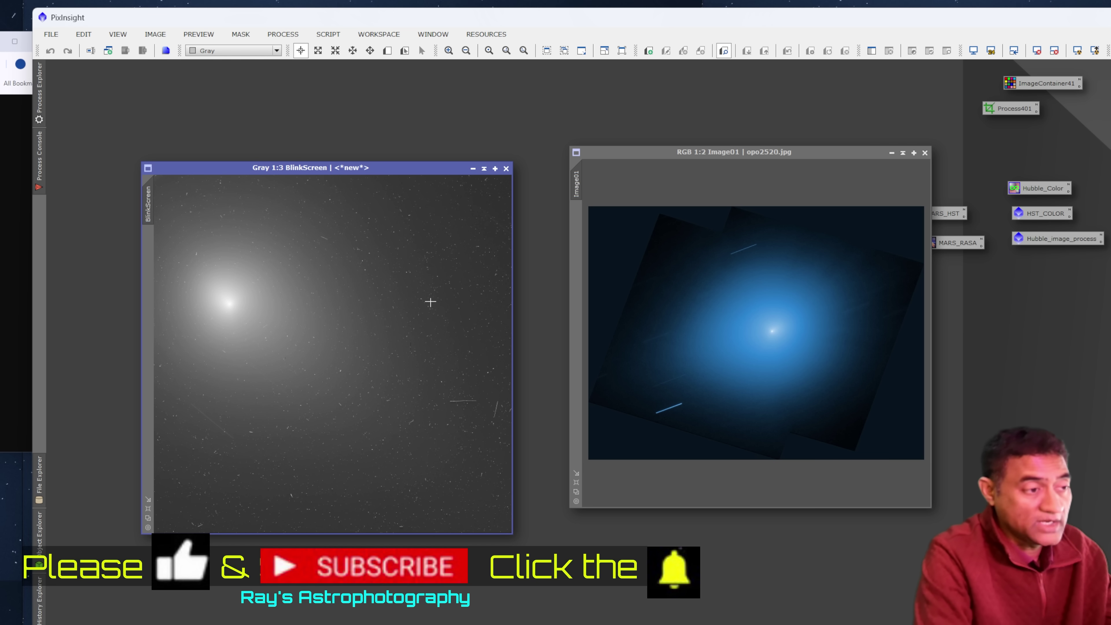
{"action": "left_click", "coordinate": [484, 170]}
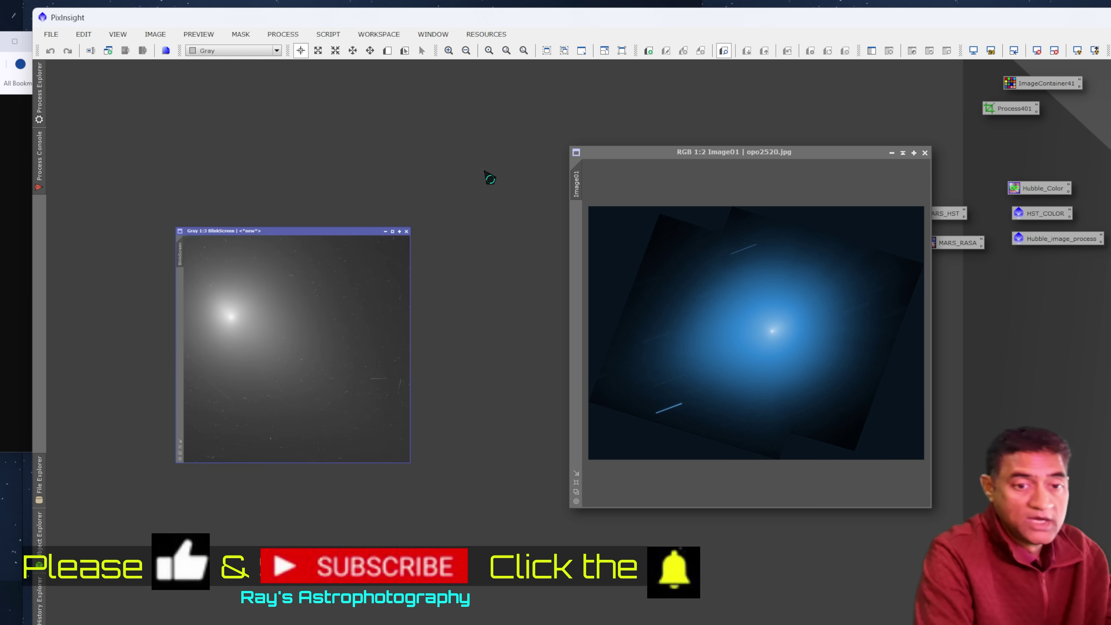
{"action": "left_click_drag", "start_coordinate": [347, 348], "coordinate": [545, 283]}
Replace the grayscale Blink with the colorized Image01–Image14 clones, showing Image14_clone beside Image01
{"action": "left_click", "coordinate": [577, 284]}
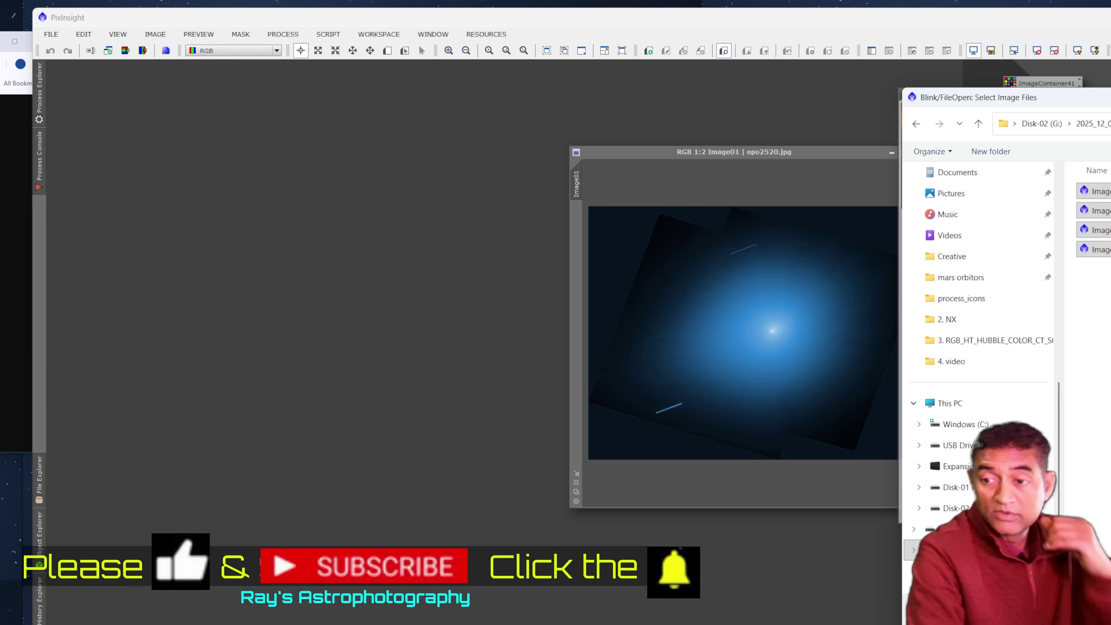
{"action": "key", "text": "Return"}
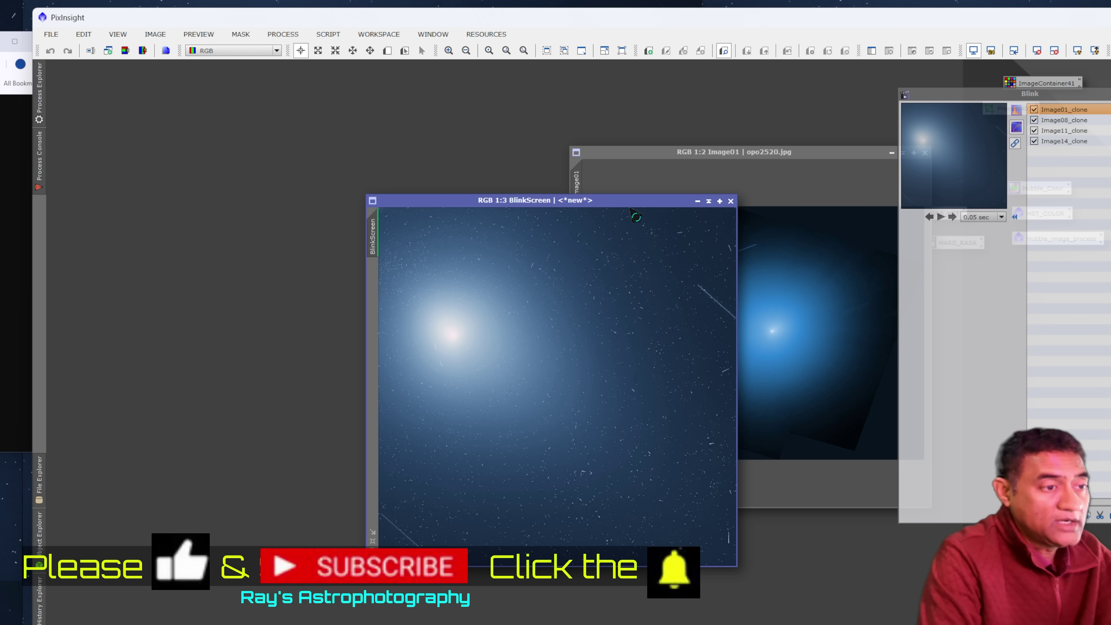
{"action": "left_click_drag", "start_coordinate": [620, 204], "coordinate": [445, 185]}
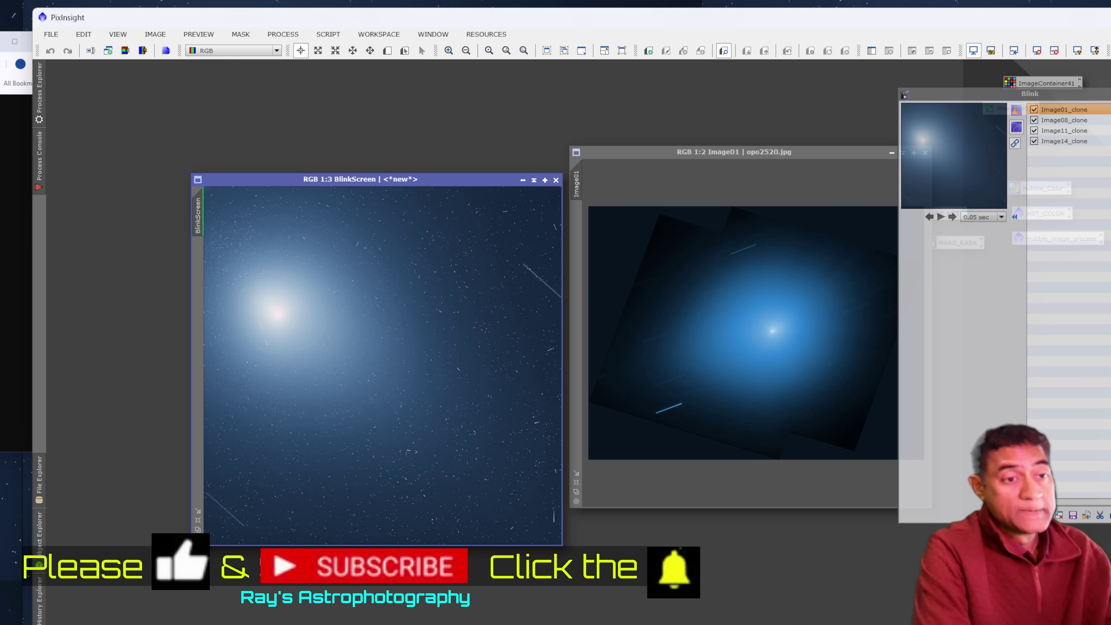
{"action": "left_click", "coordinate": [1079, 143]}
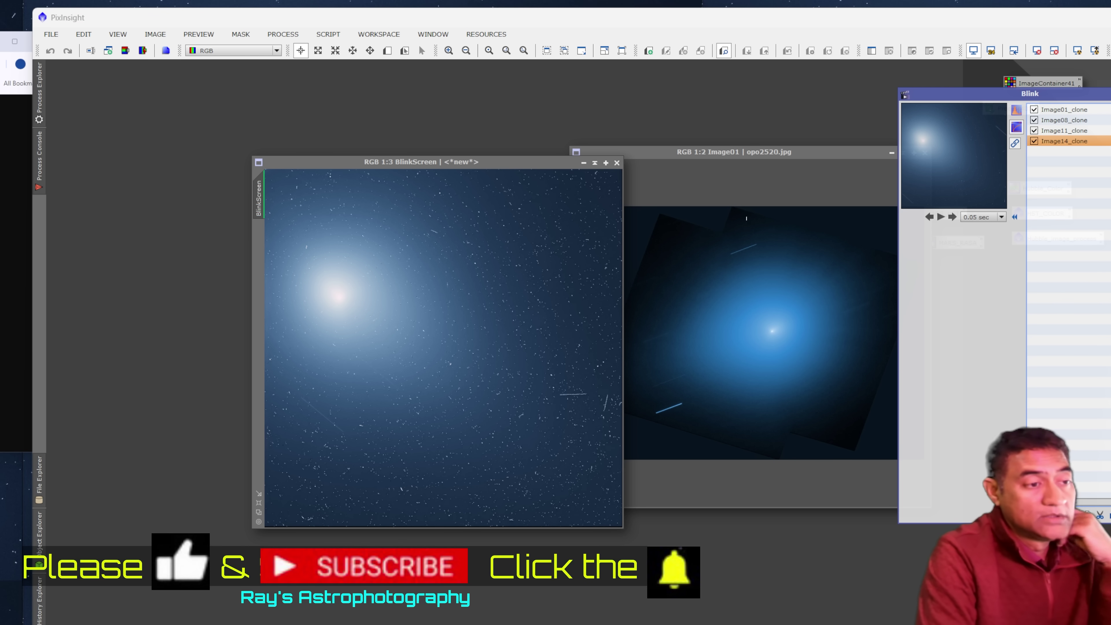
{"action": "left_click_drag", "start_coordinate": [517, 167], "coordinate": [444, 158]}
Uncover NASA's image, zoom Image01 to 1:1, and start the colorized blink animation
{"action": "left_click_drag", "start_coordinate": [936, 100], "coordinate": [1019, 114]}
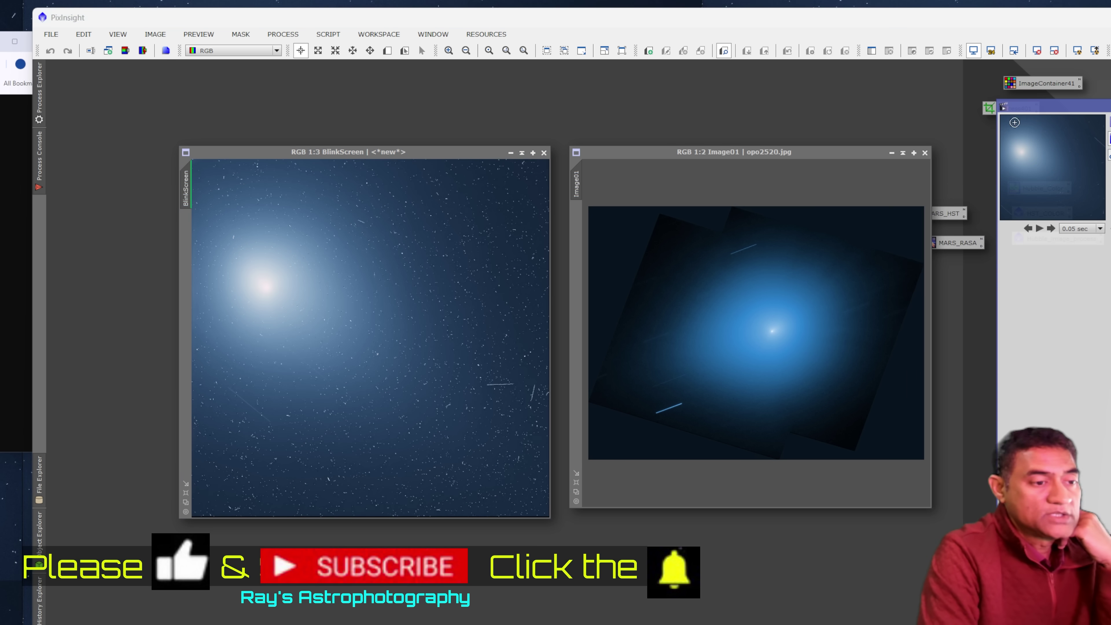
{"action": "scroll", "coordinate": [810, 349], "scroll_direction": "up", "scroll_amount": 1}
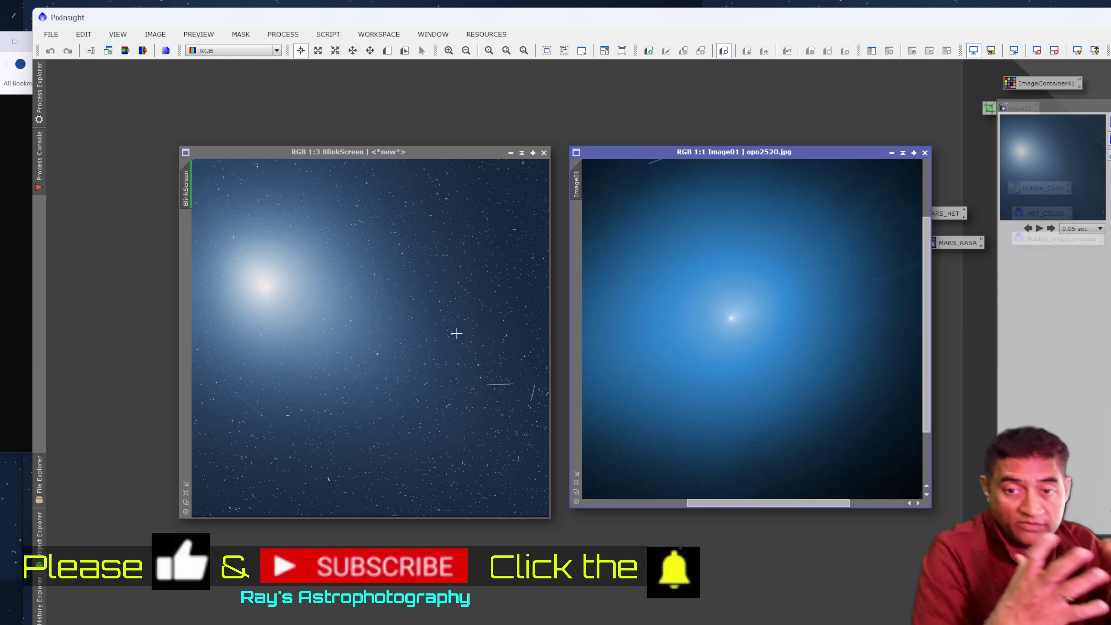
{"action": "scroll", "coordinate": [456, 333], "scroll_direction": "up", "scroll_amount": 1}
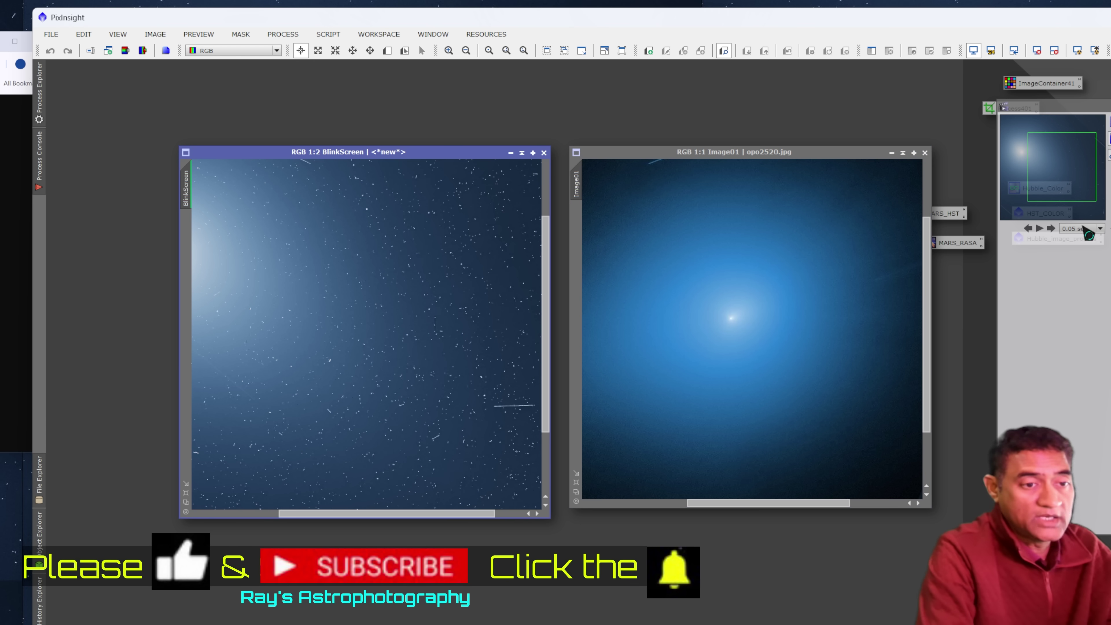
{"action": "scroll", "coordinate": [255, 373], "scroll_direction": "down", "scroll_amount": 2}
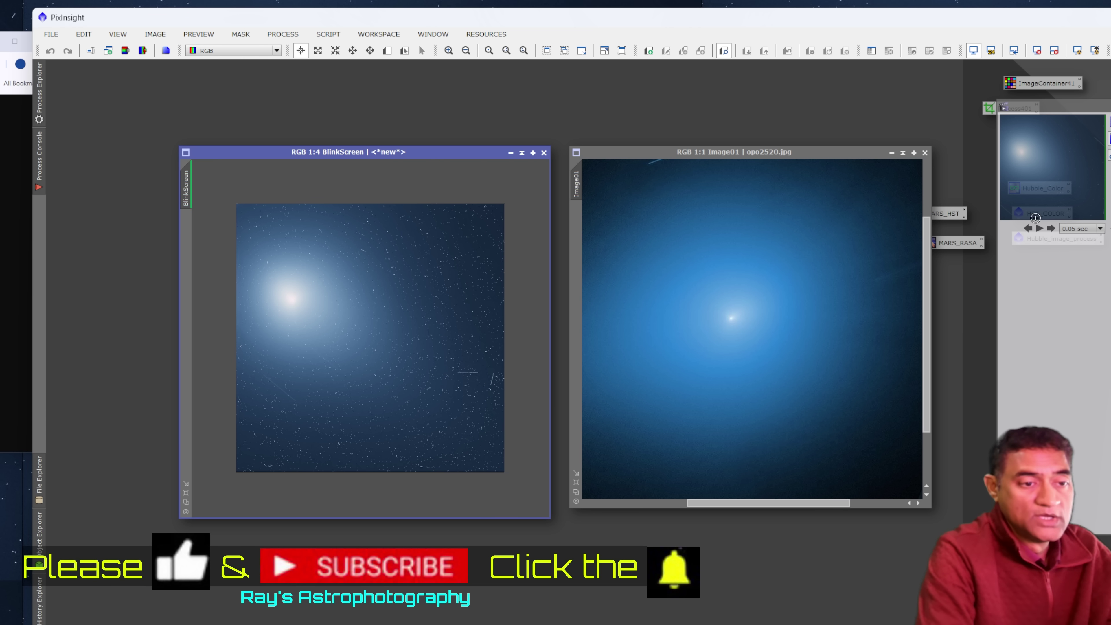
{"action": "left_click", "coordinate": [1040, 228]}
Zoom the BlinkScreen to 5:1, pan across the stars and core, then return to 1:2
{"action": "scroll", "coordinate": [308, 327], "scroll_direction": "up", "scroll_amount": 2}
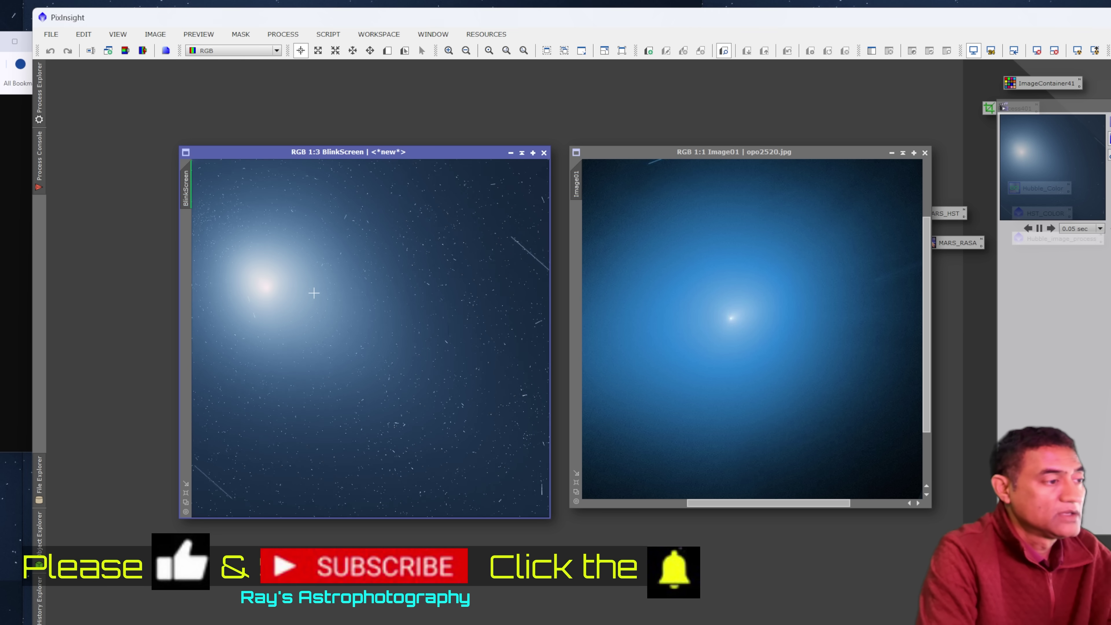
{"action": "left_click_drag", "start_coordinate": [419, 513], "coordinate": [381, 514]}
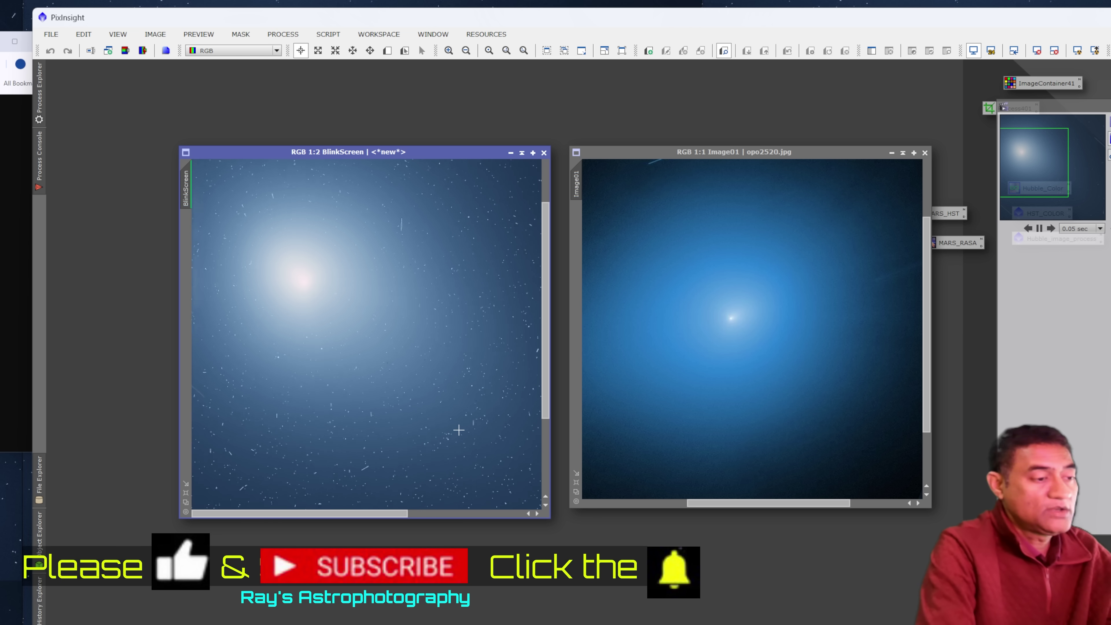
{"action": "scroll", "coordinate": [459, 431], "scroll_direction": "up", "scroll_amount": 5}
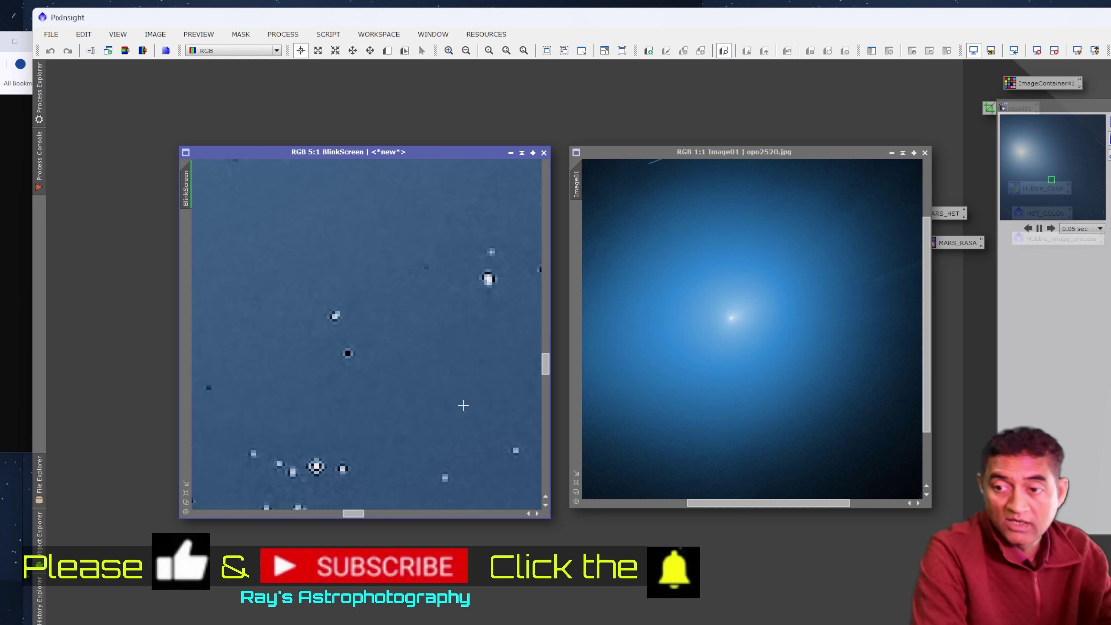
{"action": "scroll", "coordinate": [464, 406], "scroll_direction": "down", "scroll_amount": 1}
{"action": "scroll", "coordinate": [461, 401], "scroll_direction": "down", "scroll_amount": 2}
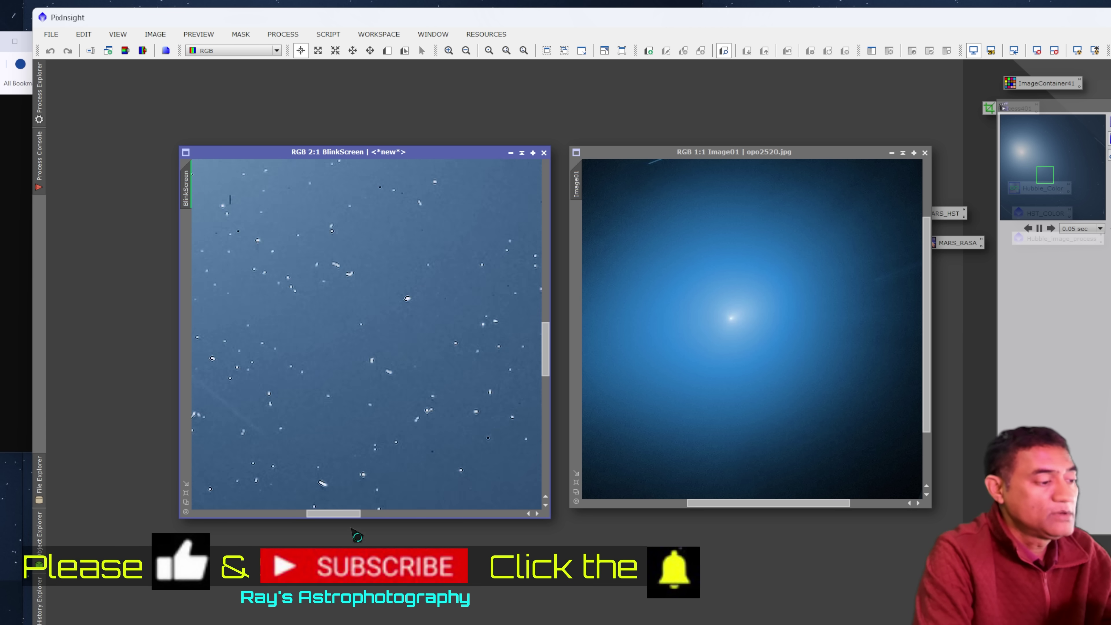
{"action": "left_click_drag", "start_coordinate": [350, 514], "coordinate": [237, 513]}
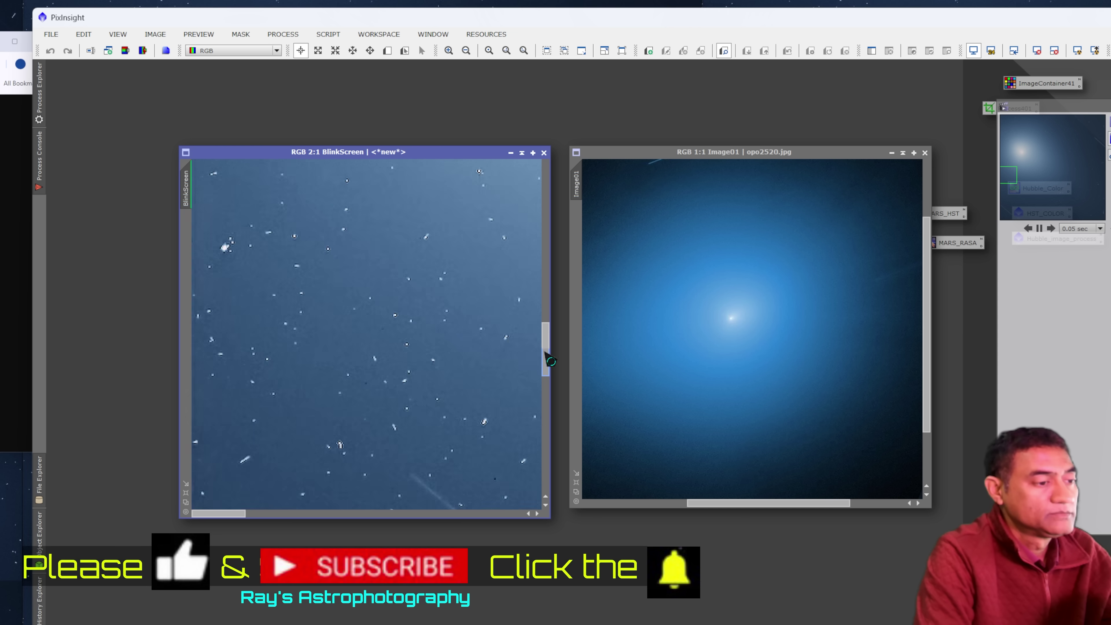
{"action": "left_click_drag", "start_coordinate": [547, 359], "coordinate": [560, 273]}
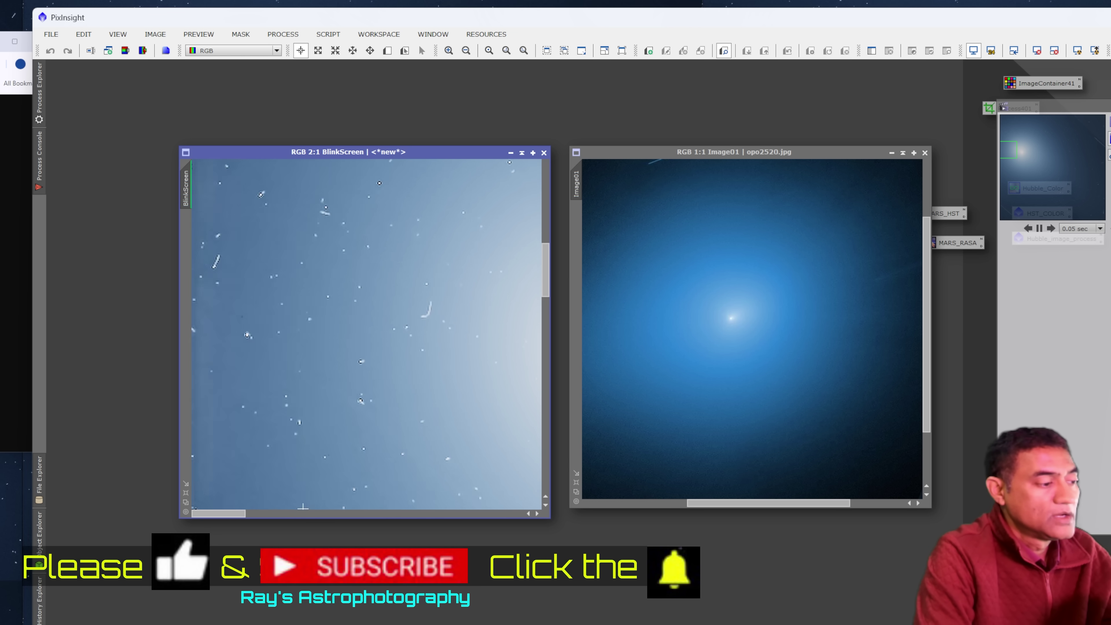
{"action": "left_click_drag", "start_coordinate": [235, 516], "coordinate": [286, 518]}
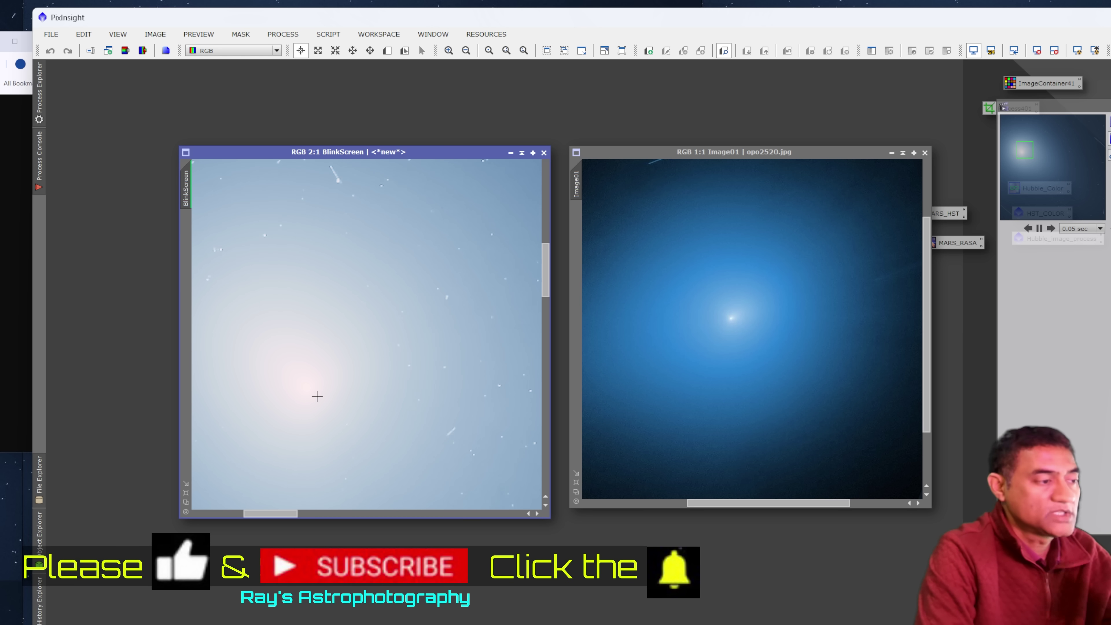
{"action": "scroll", "coordinate": [316, 394], "scroll_direction": "down", "scroll_amount": 2}
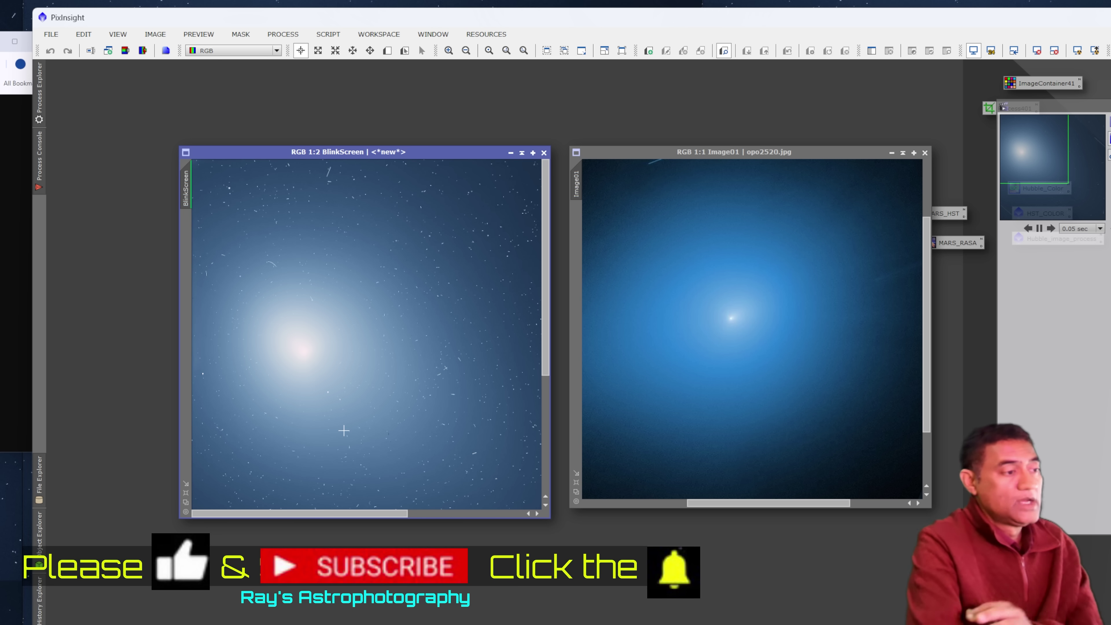
Zoom Image01 to 2:1 and pause the Hubble blink animation
{"action": "scroll", "coordinate": [703, 372], "scroll_direction": "up", "scroll_amount": 1}
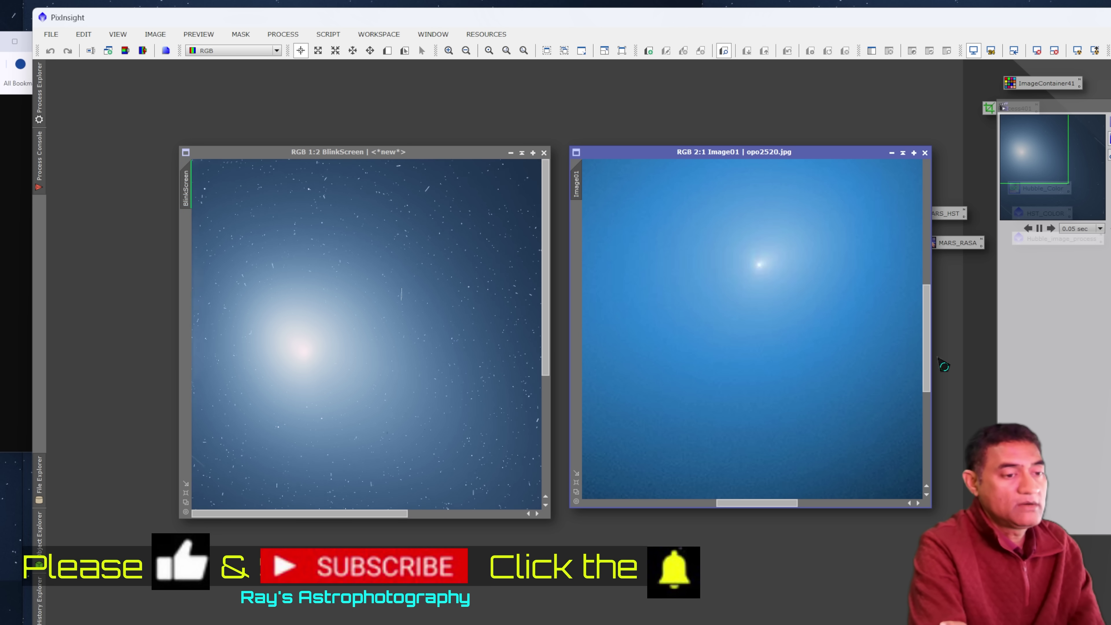
{"action": "left_click_drag", "start_coordinate": [927, 368], "coordinate": [927, 347]}
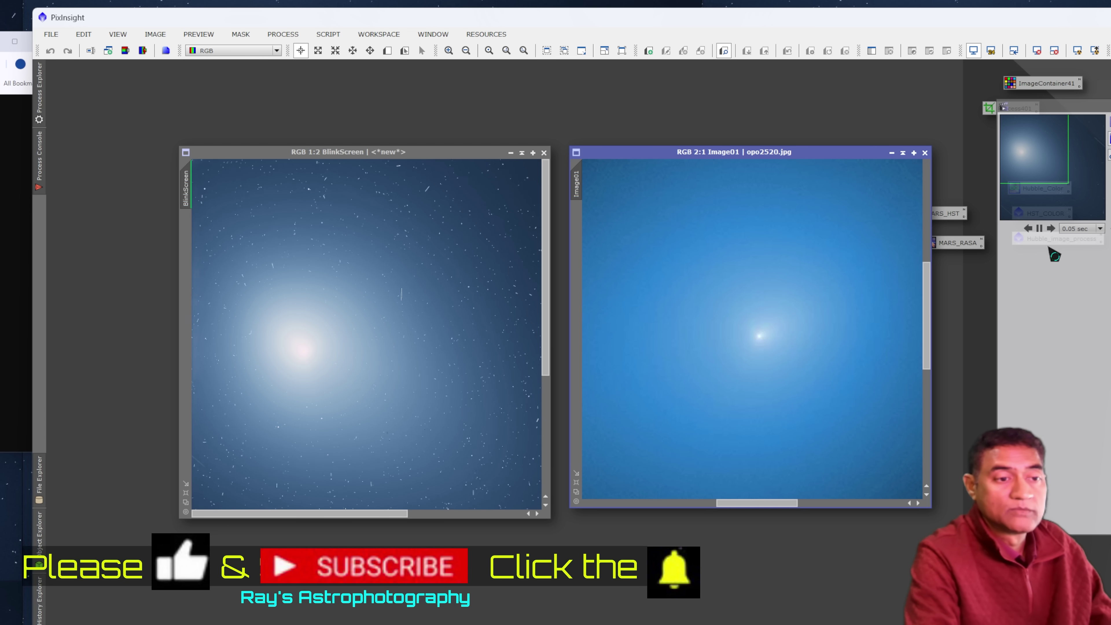
{"action": "left_click", "coordinate": [1040, 228]}
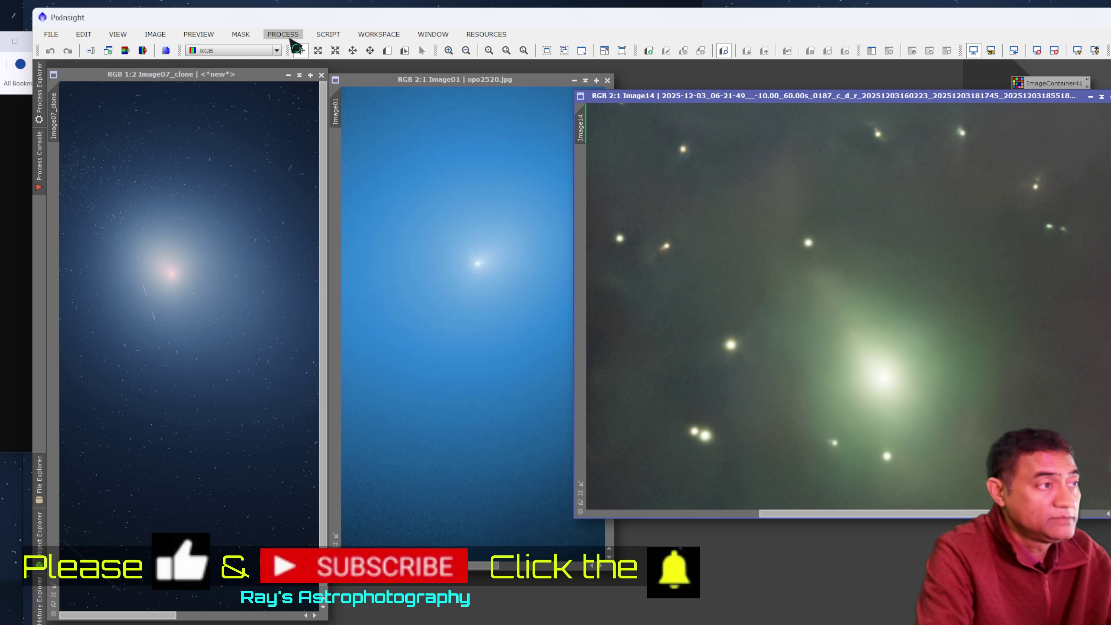
Blink the ground-based comet frames, pause and resume, then stop on a green-coma frame
{"action": "left_click", "coordinate": [1039, 203]}
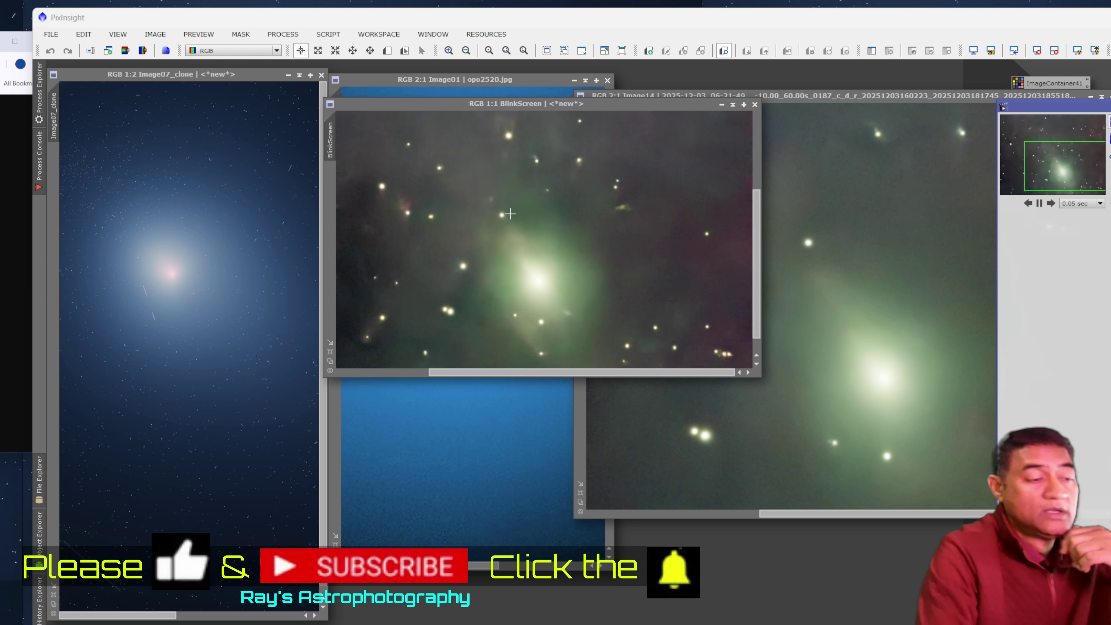
{"action": "left_click", "coordinate": [1039, 203]}
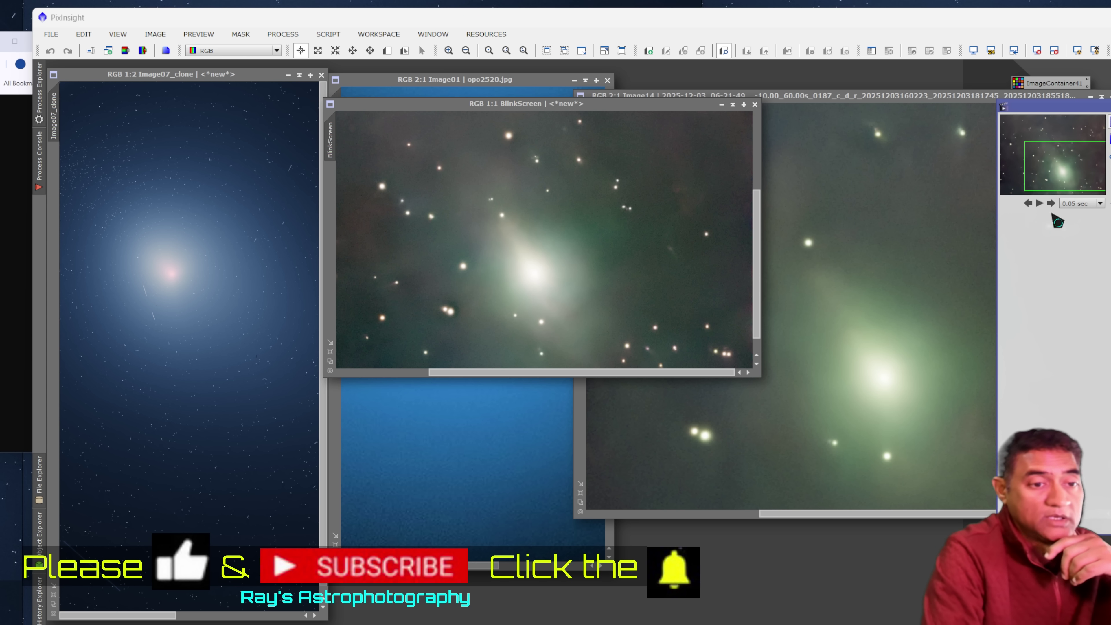
{"action": "left_click", "coordinate": [1039, 203]}
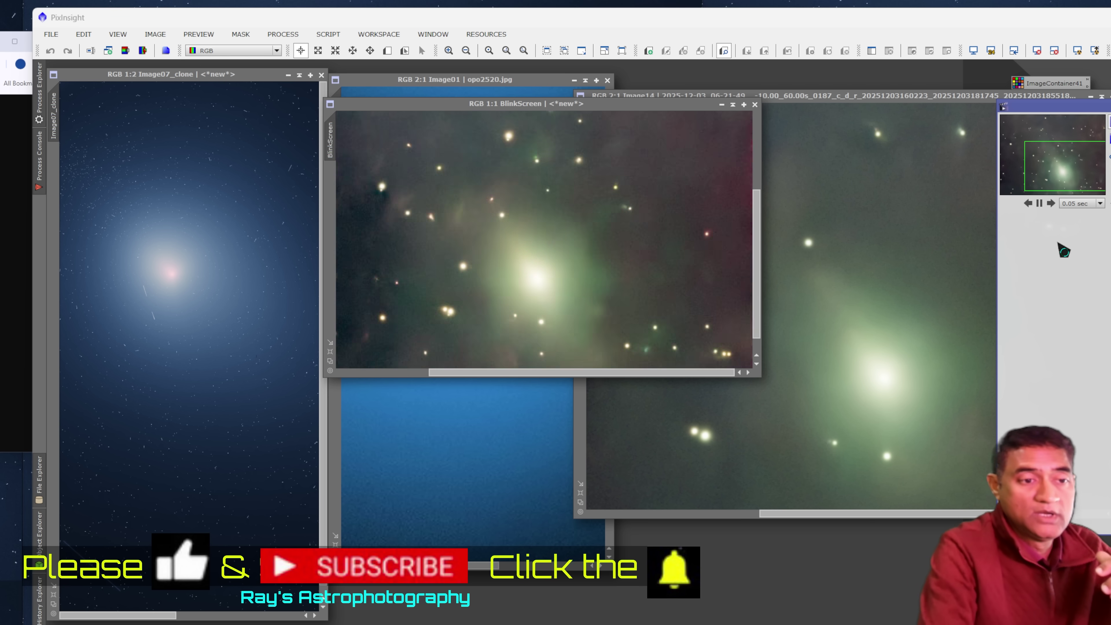
{"action": "left_click", "coordinate": [1041, 206]}
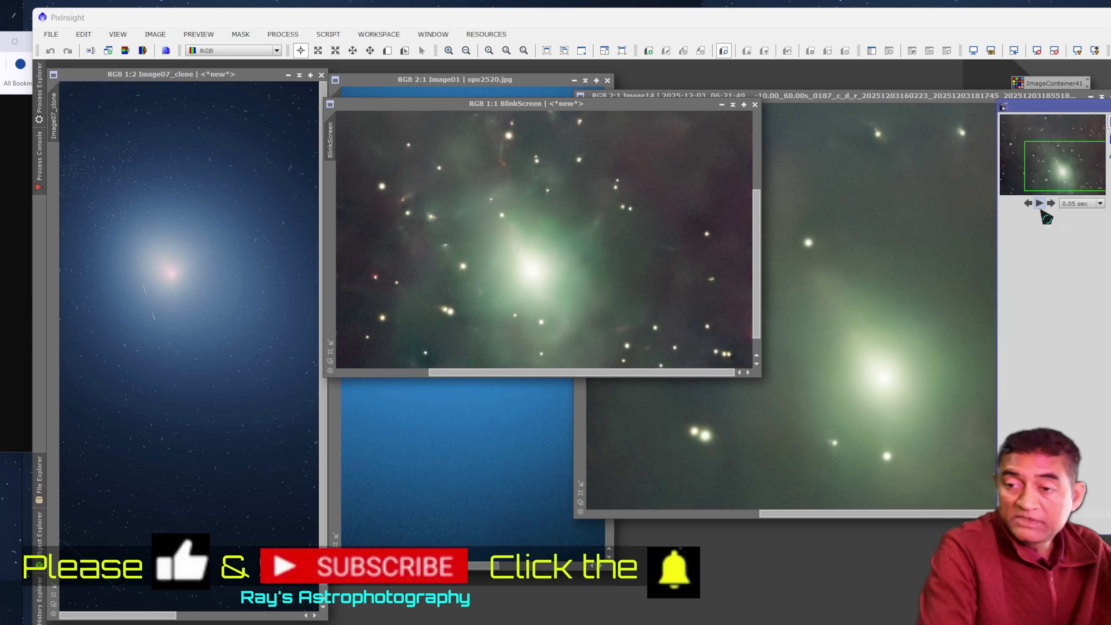